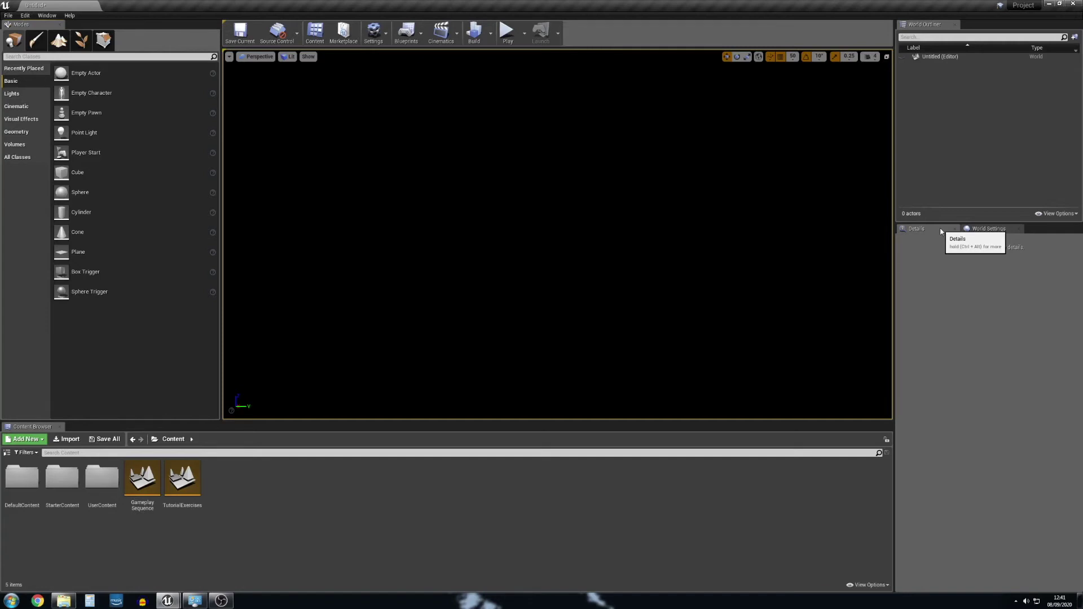
- Show the World Settings, then open the TutorialExercises level without saving the untitled level
click(984, 229)
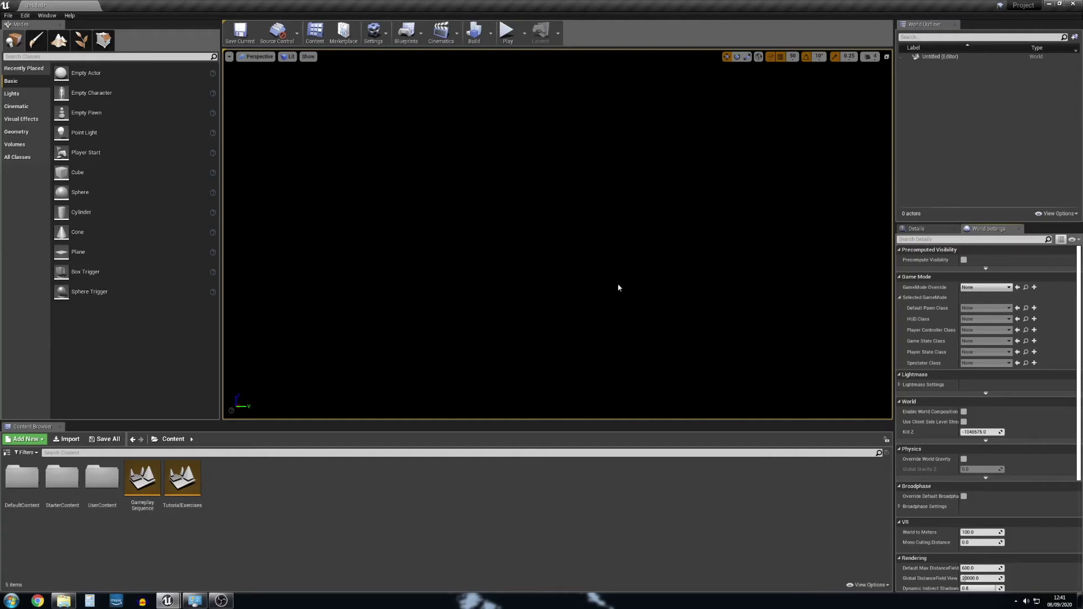
double_click(188, 479)
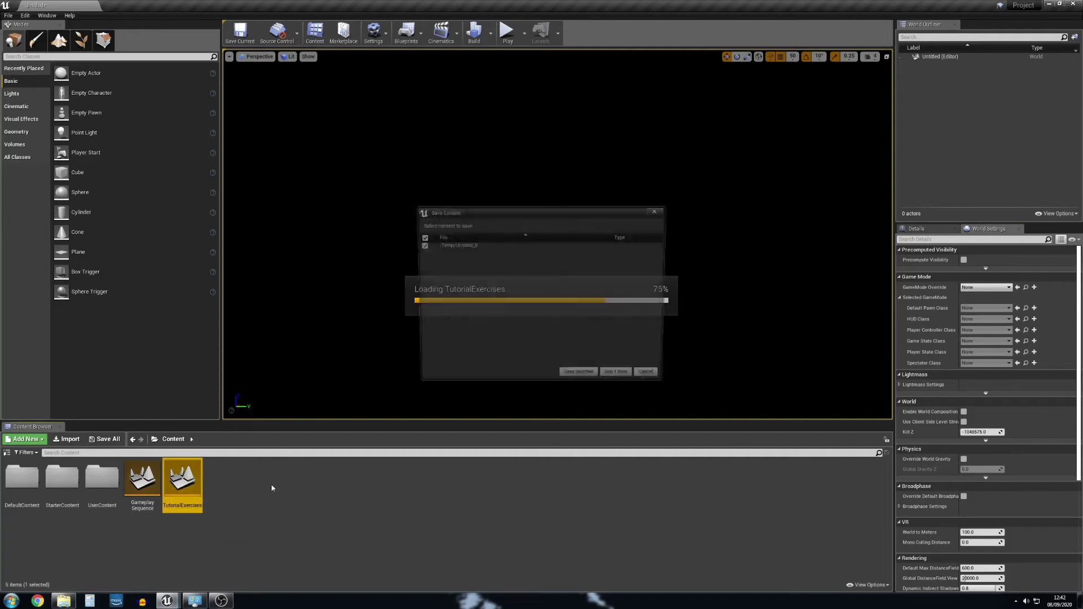
click(620, 378)
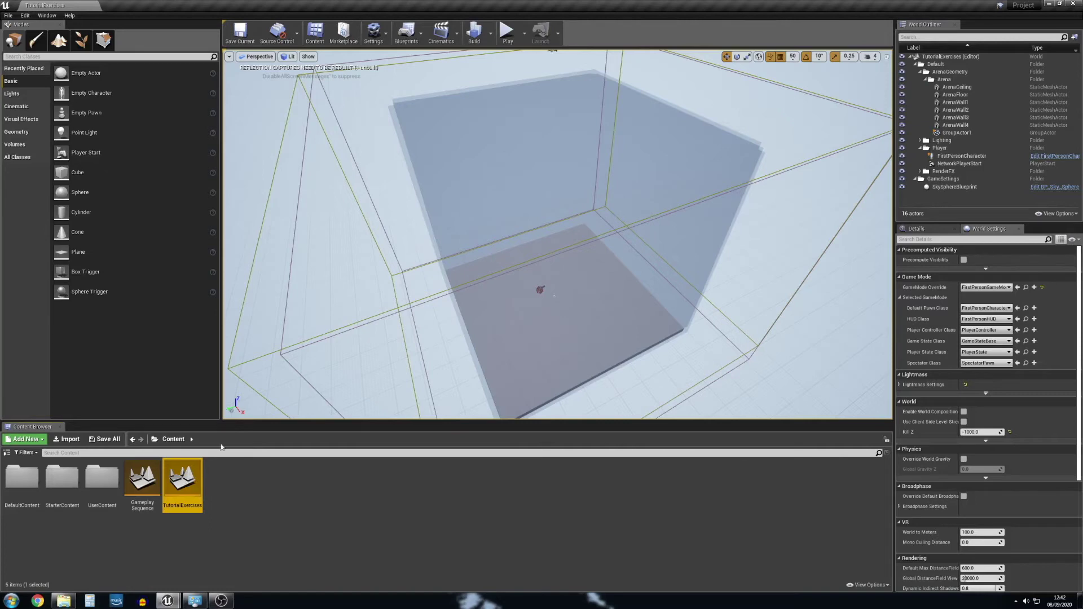
- Play-test the TutorialExercises level in the viewport and end the play session
drag(394, 369, 372, 242)
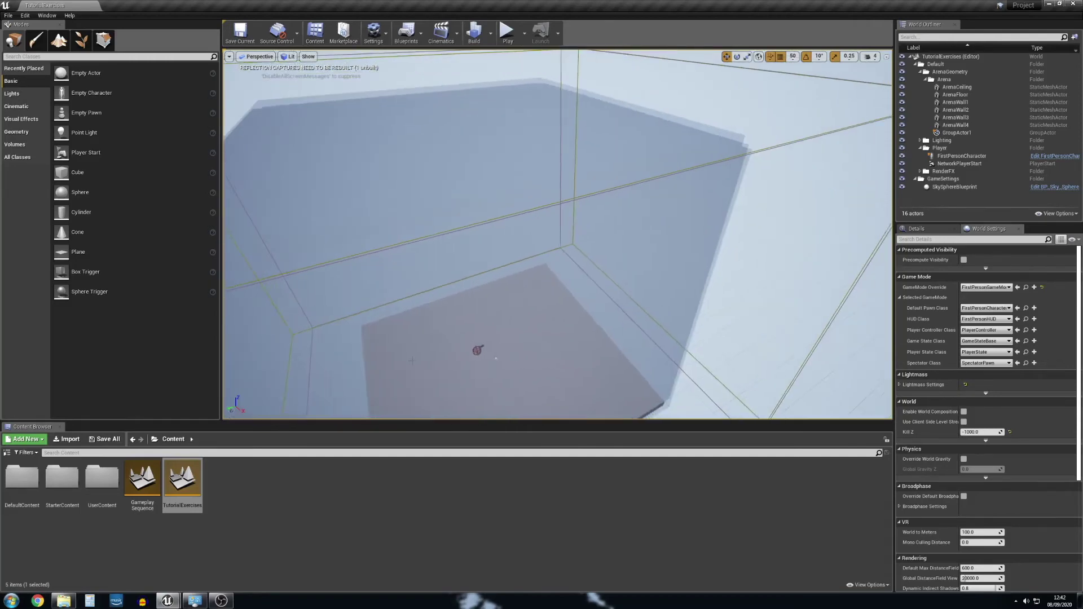
mouse_move(577, 297)
right_down()
mouse_move(577, 248)
mouse_move(577, 316)
right_up()
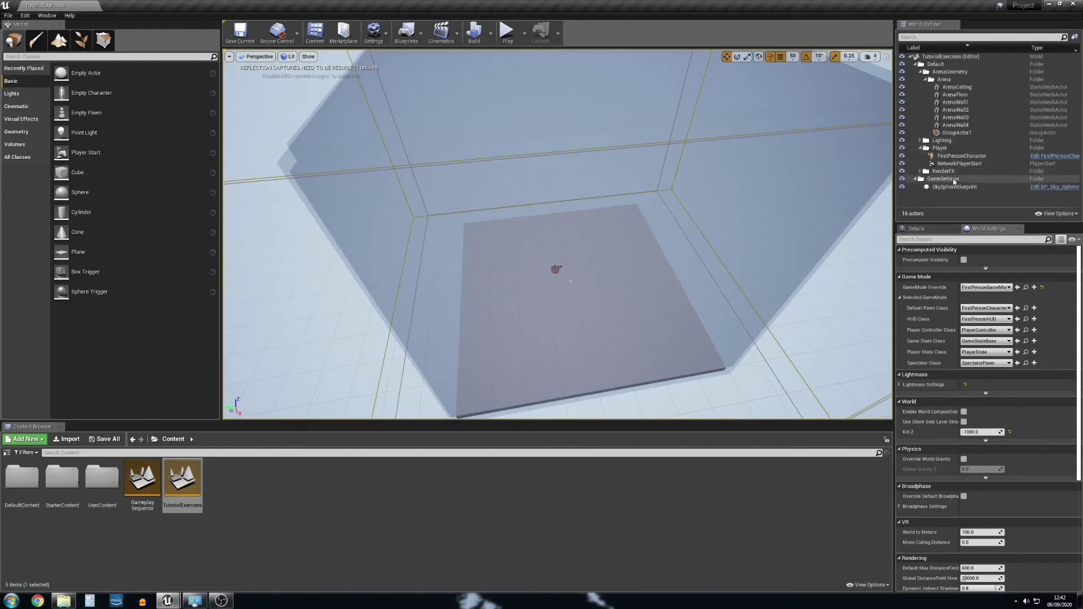
click(512, 40)
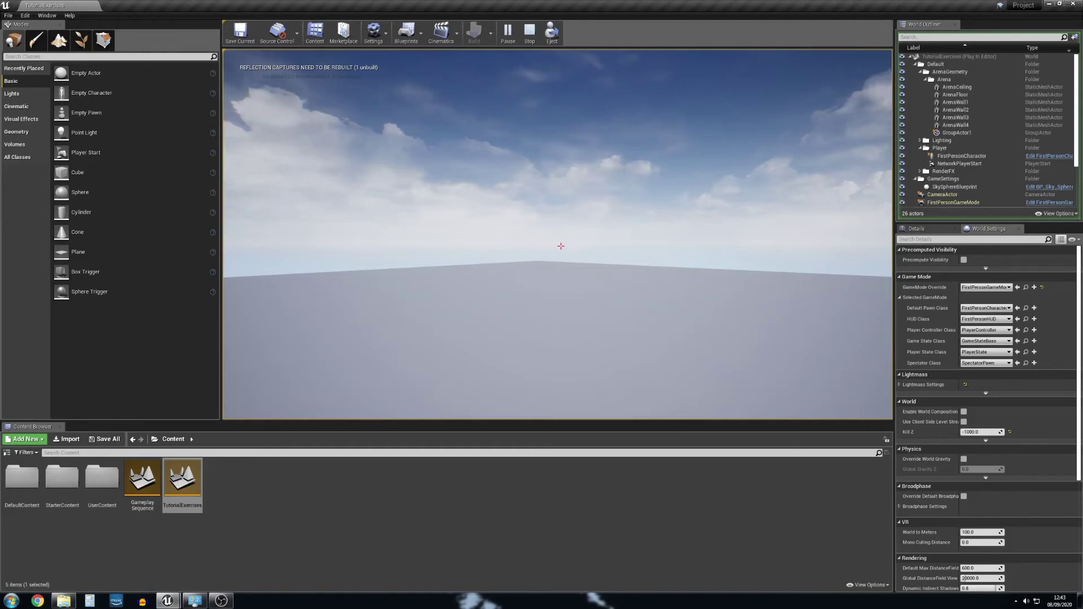
key(Escape)
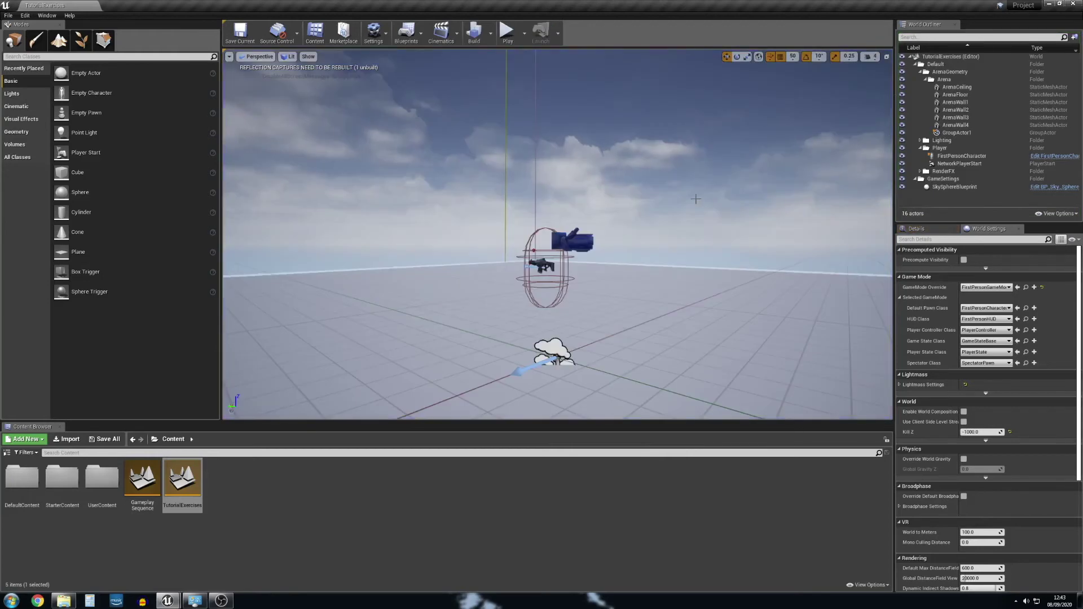
- Examine the arena floor and the first-person character from several viewpoints in the level
right_drag(686, 230, 599, 213)
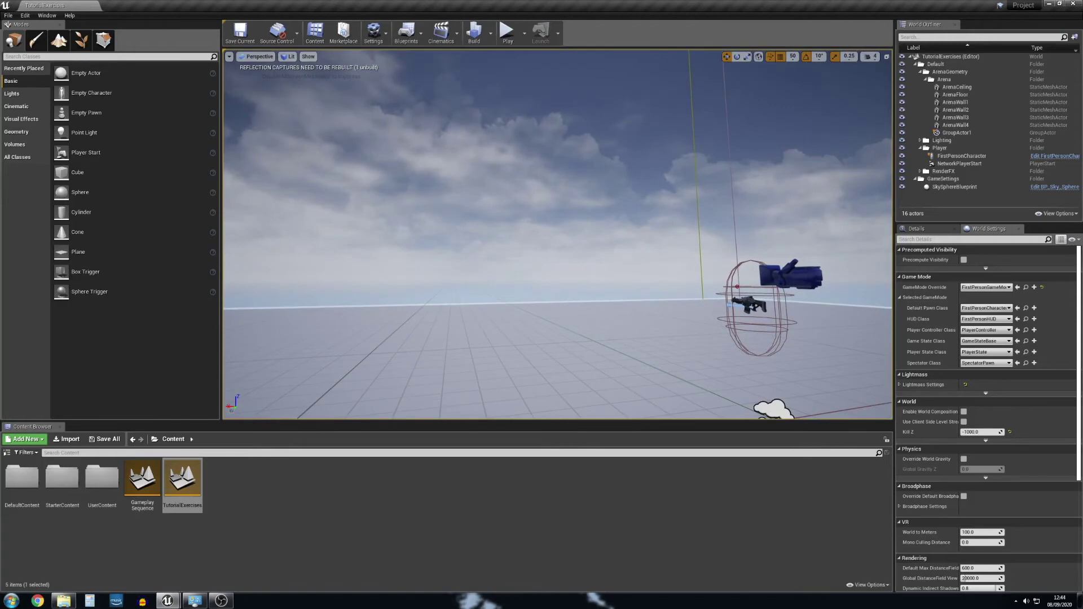
right_drag(558, 234, 670, 228)
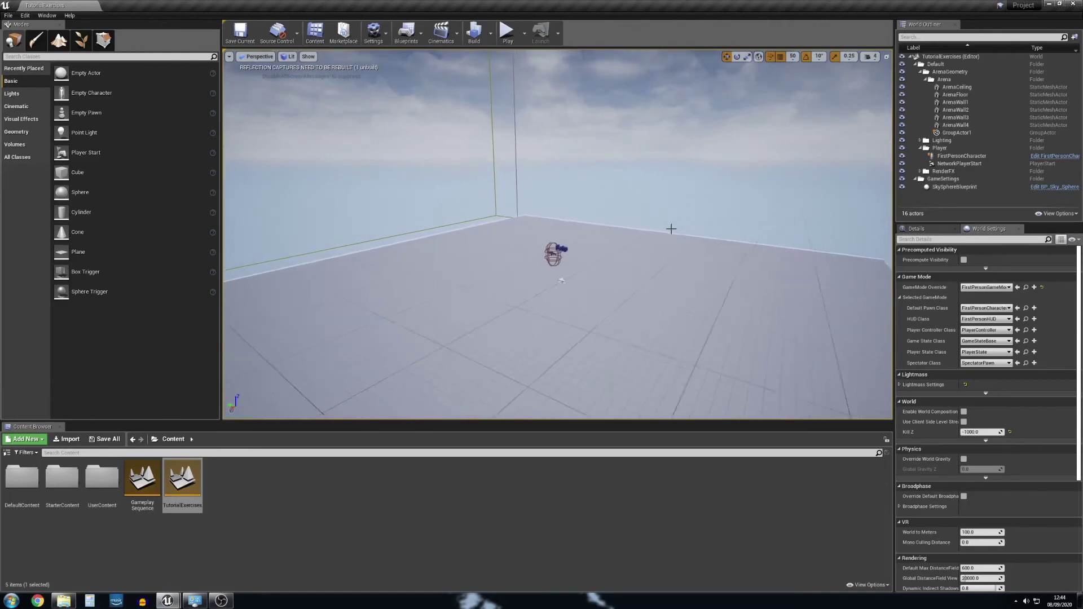
right_drag(670, 228, 671, 231)
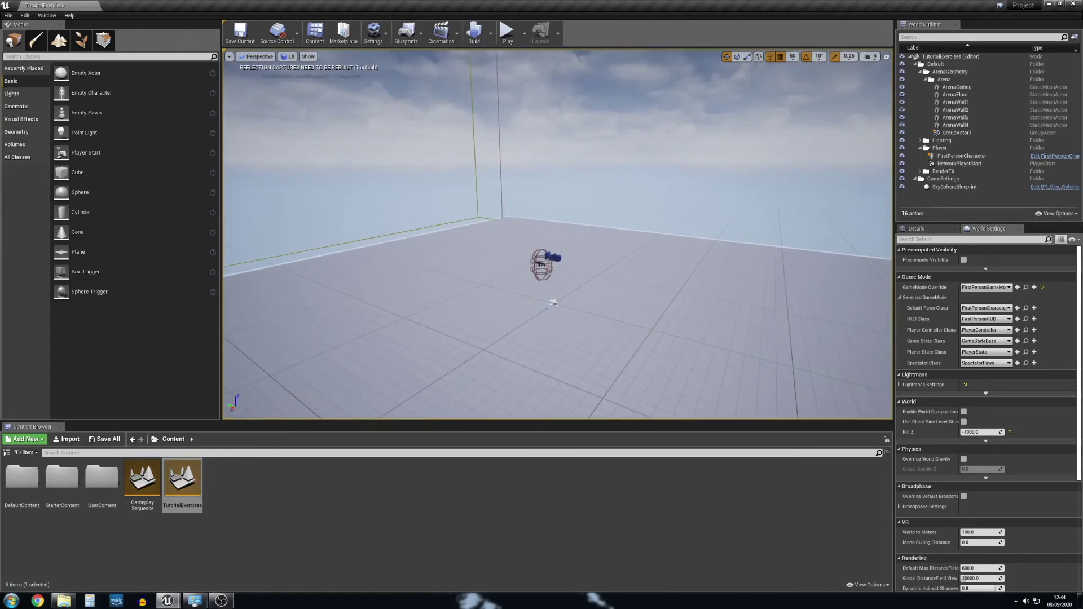
right_drag(671, 231, 671, 231)
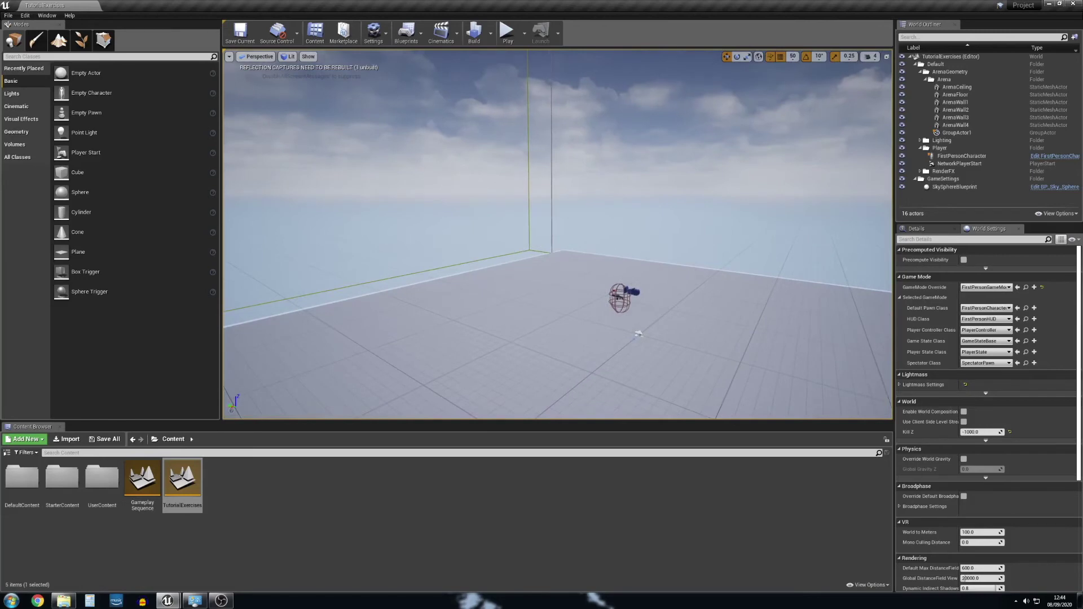
right_drag(672, 231, 671, 231)
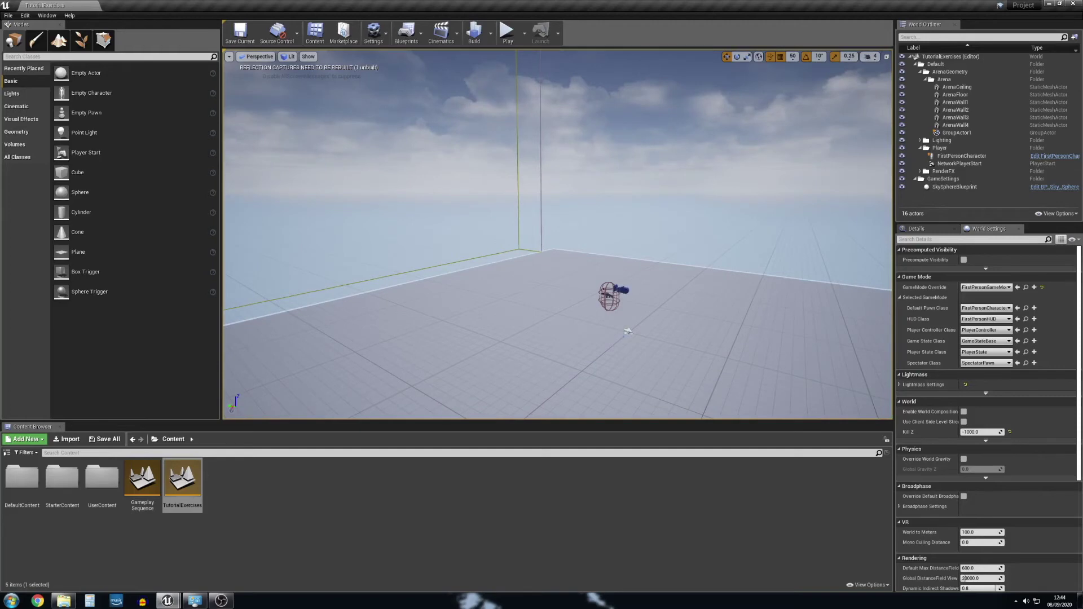
right_drag(601, 210, 601, 210)
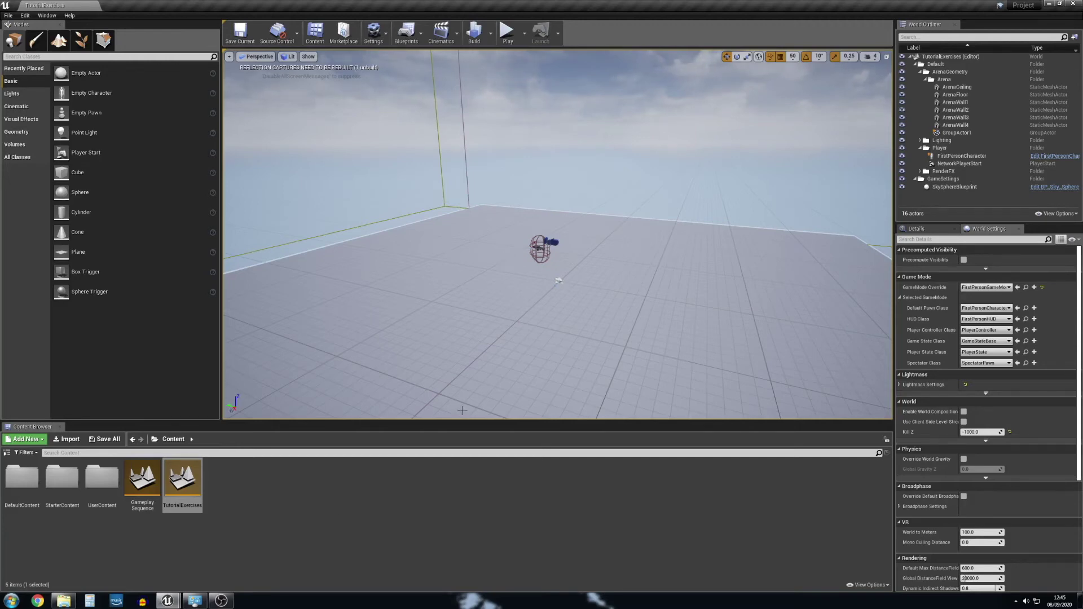
right_drag(521, 352, 574, 292)
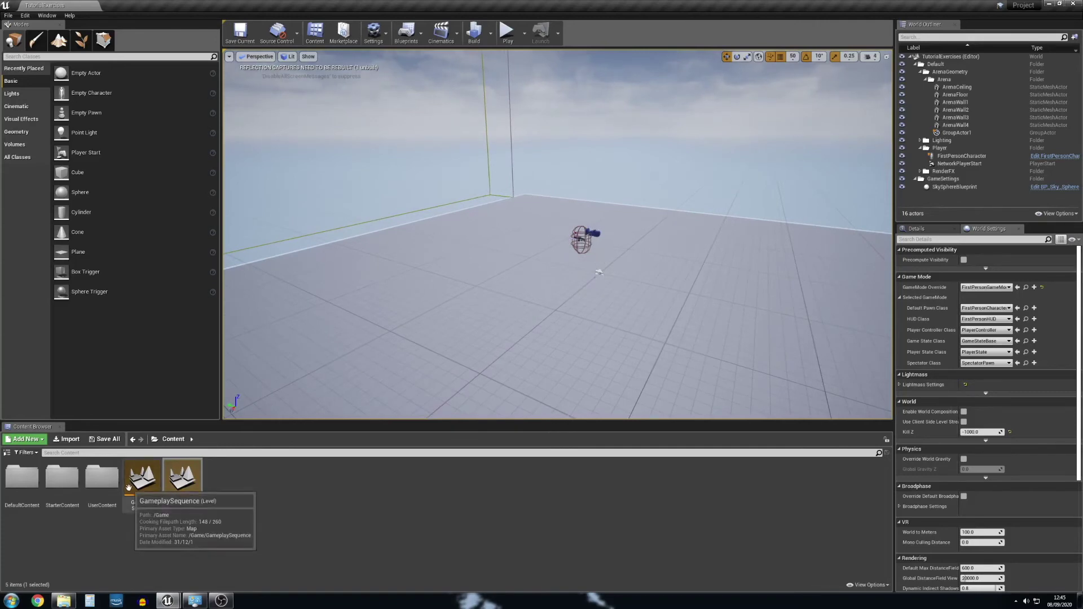
- Browse the project content to the DefaultContent/Packages/FirstPerson/Blueprints folder
click(25, 494)
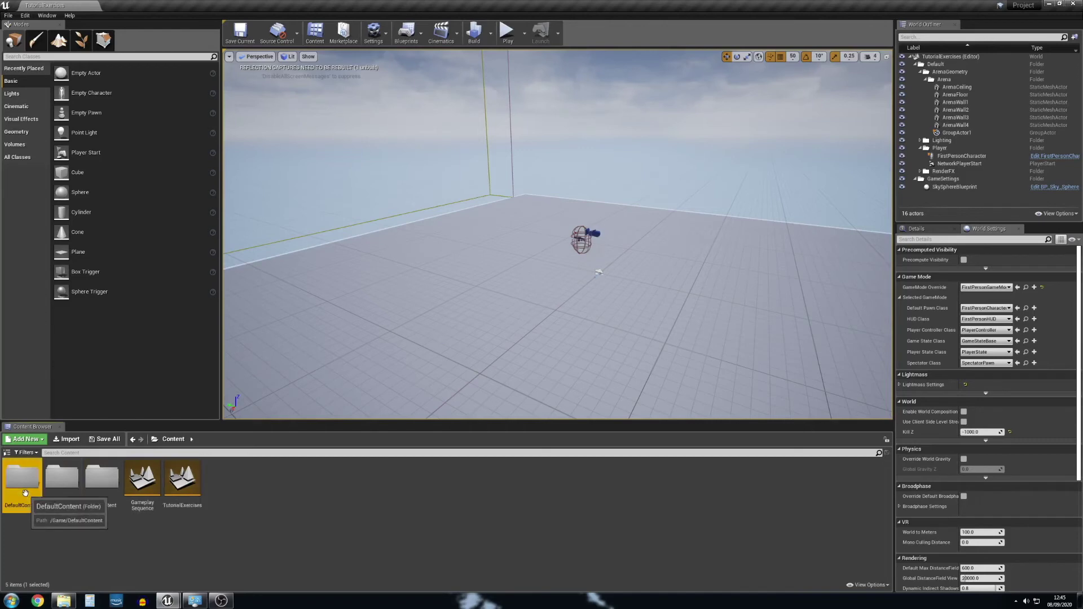
double_click(25, 493)
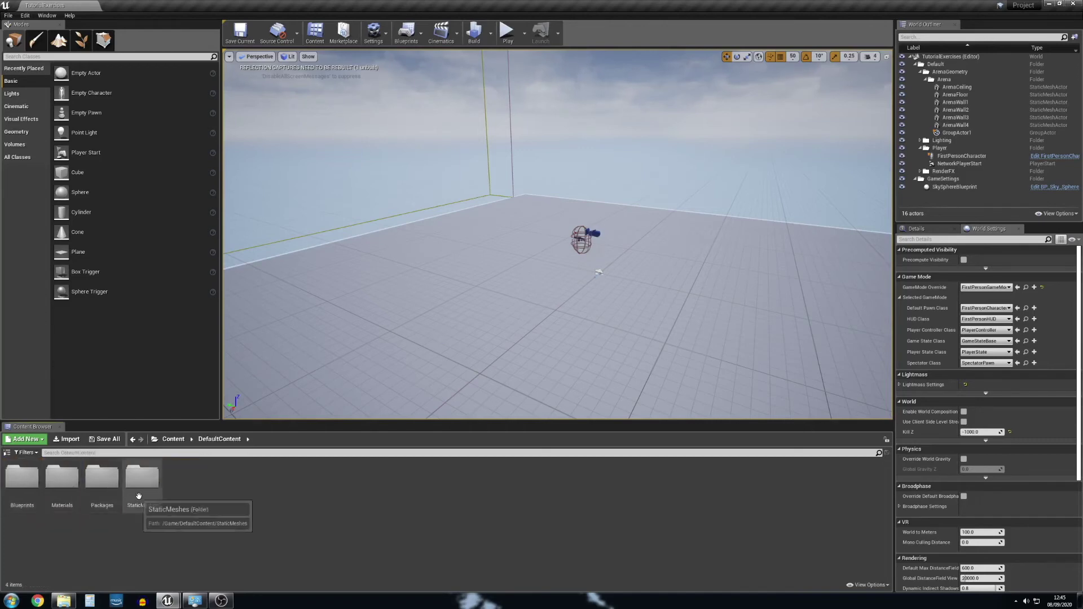
double_click(102, 483)
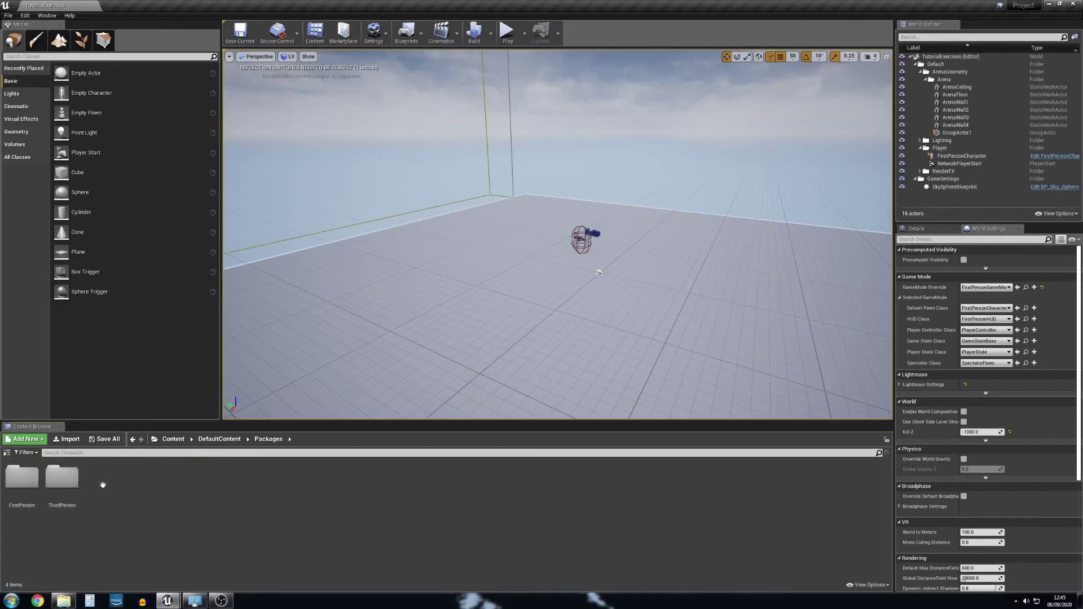
click(16, 485)
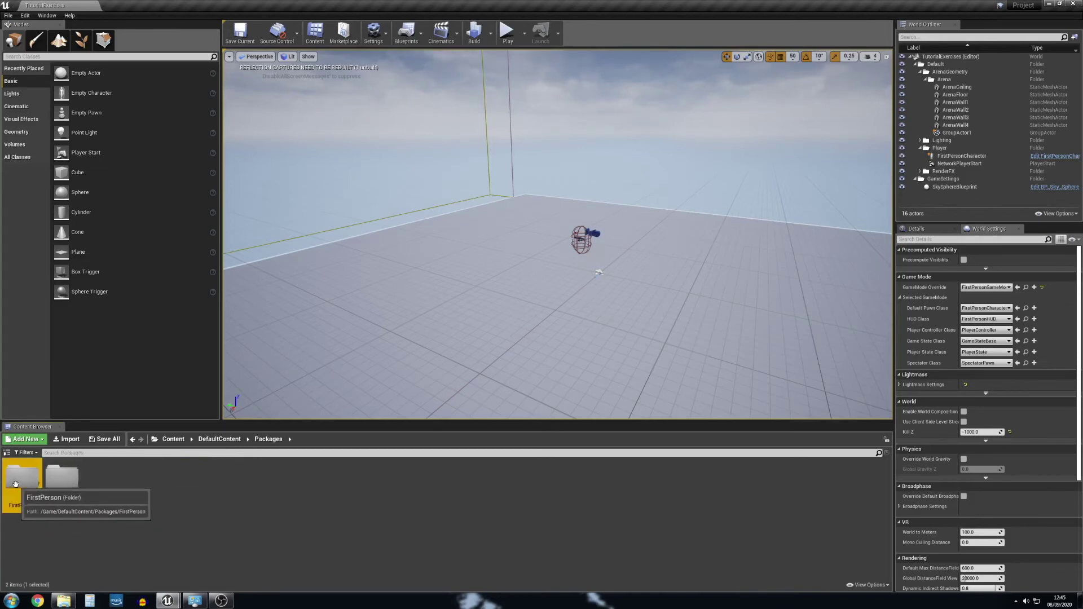
double_click(15, 485)
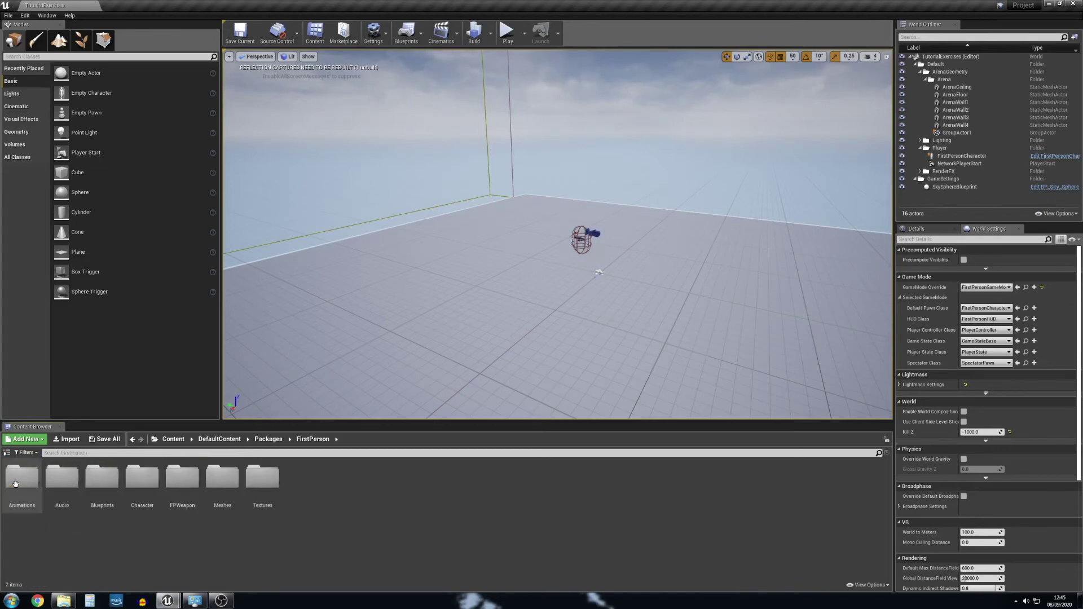
double_click(107, 486)
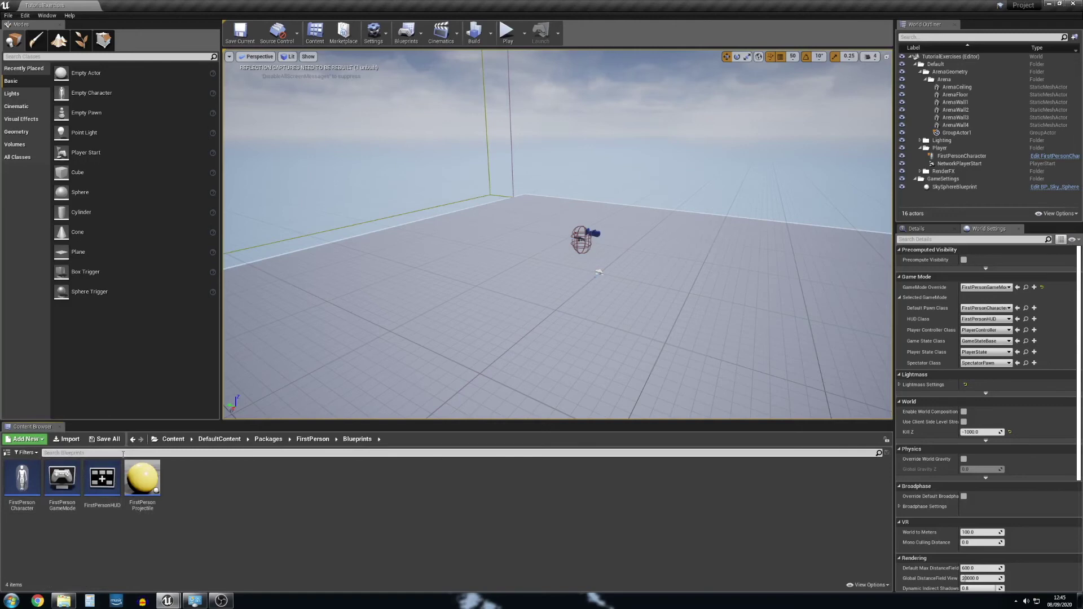
- Select the FirstPersonCharacter actor in the level, show its details and open it in the Blueprint Editor
right_drag(527, 265, 570, 248)
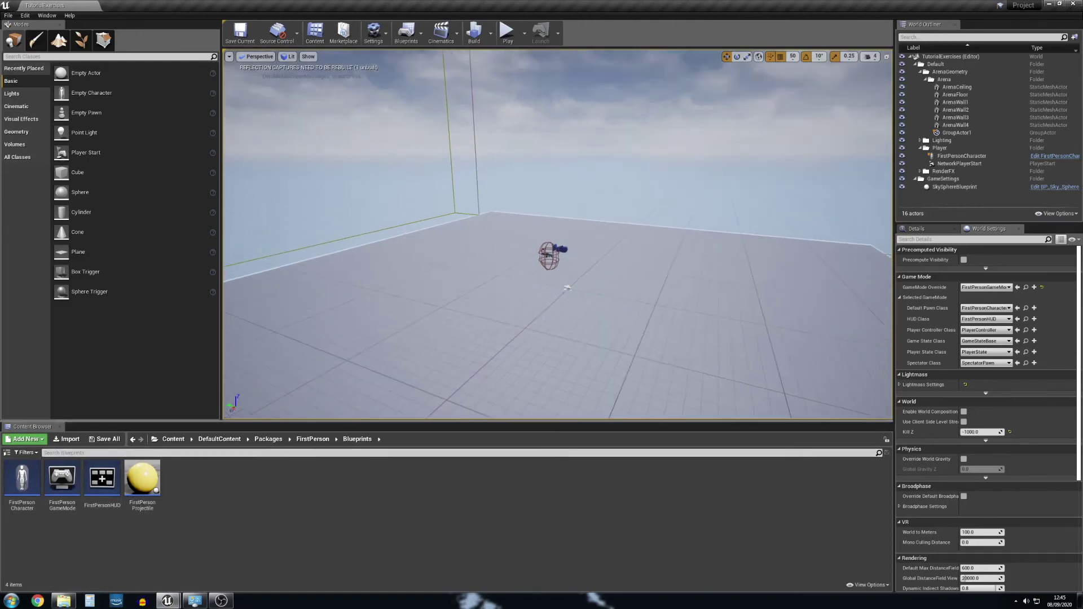
click(561, 246)
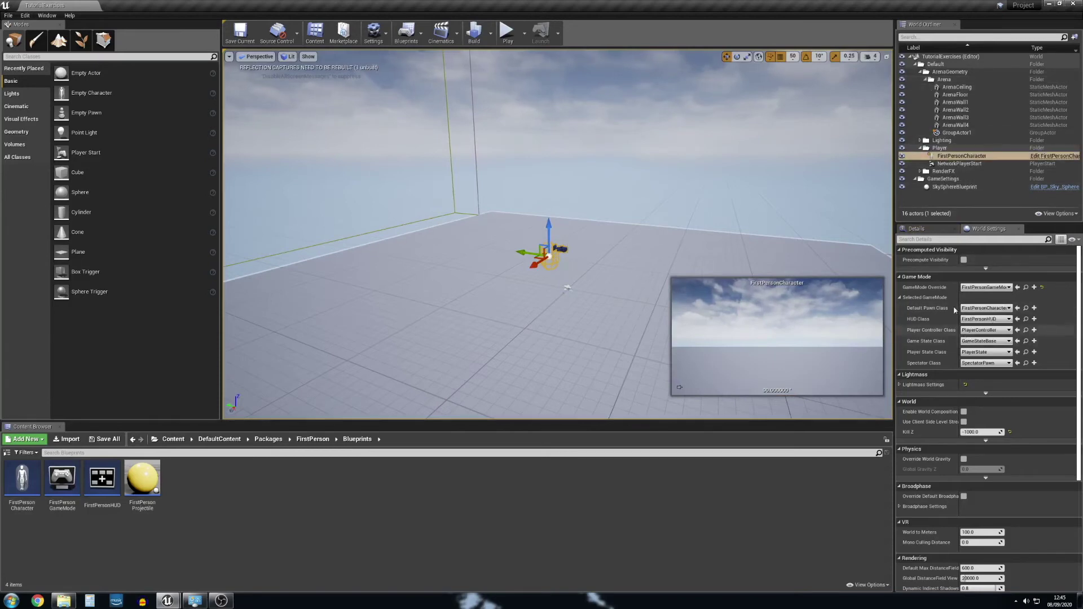
click(931, 229)
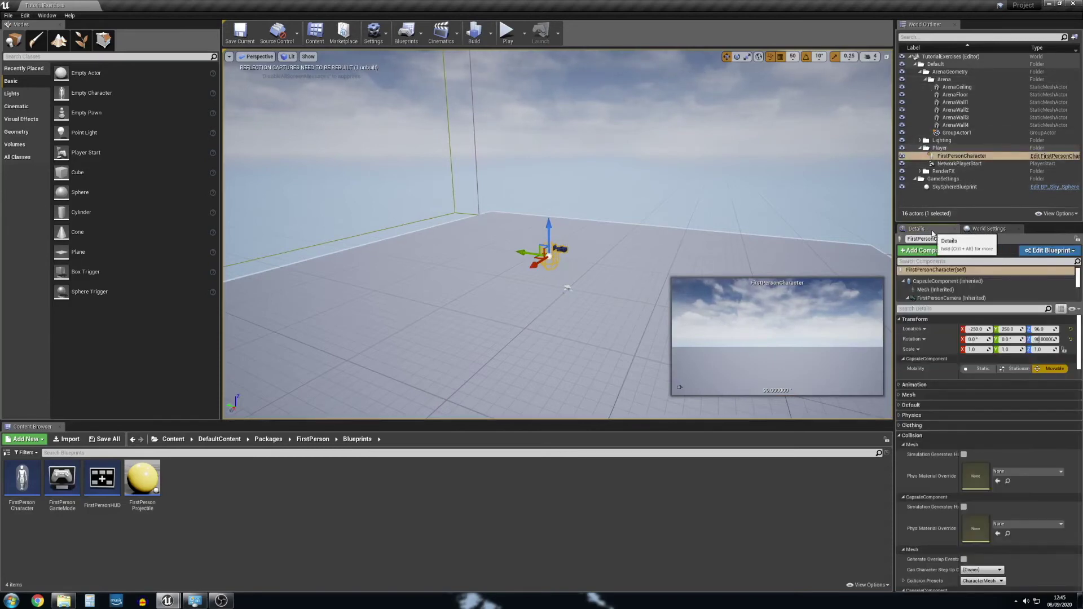
click(1042, 254)
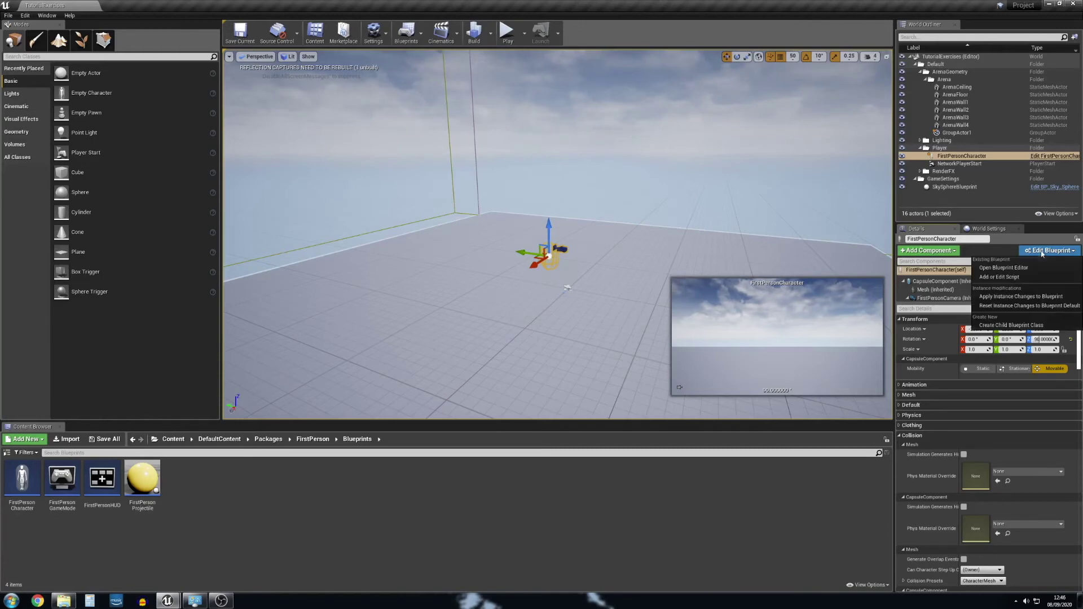
click(1036, 269)
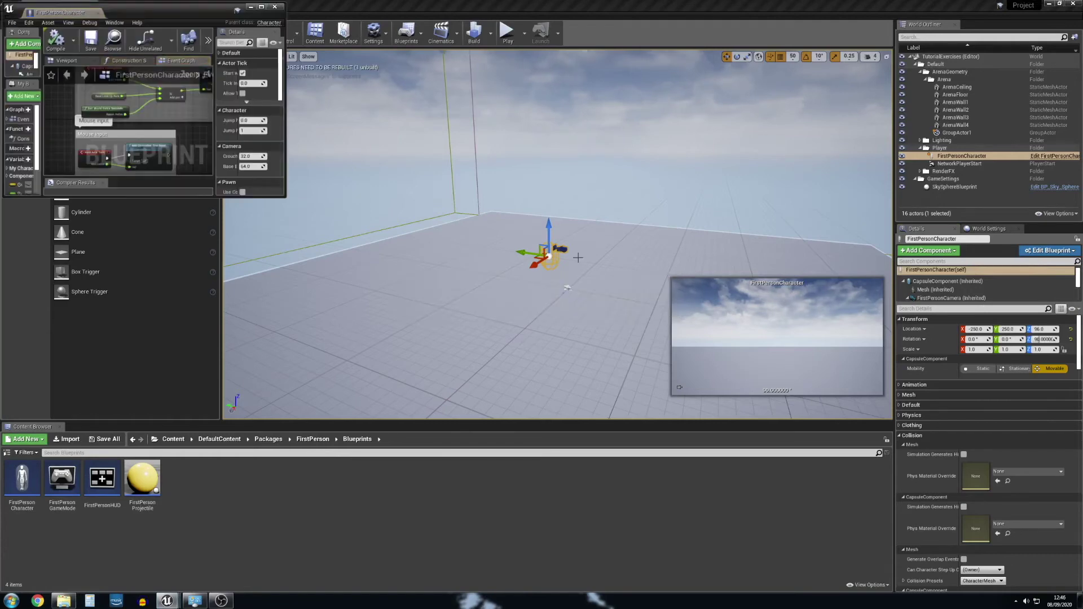
- Dock the floating FirstPersonCharacter Blueprint Editor in the main window beside the level, and switch to the level and back
drag(136, 13, 447, 149)
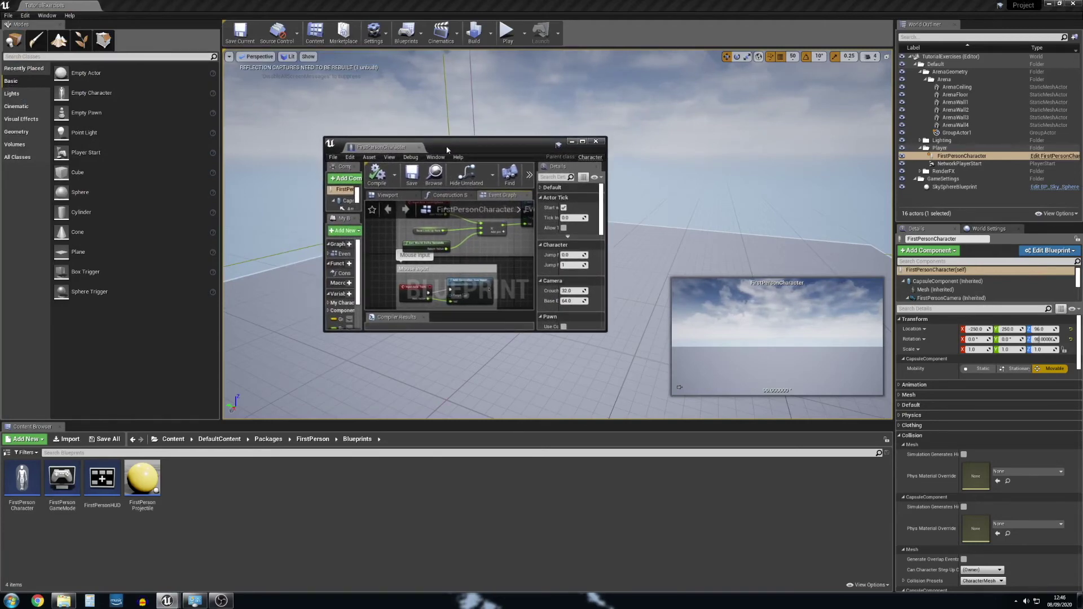
drag(441, 148, 453, 194)
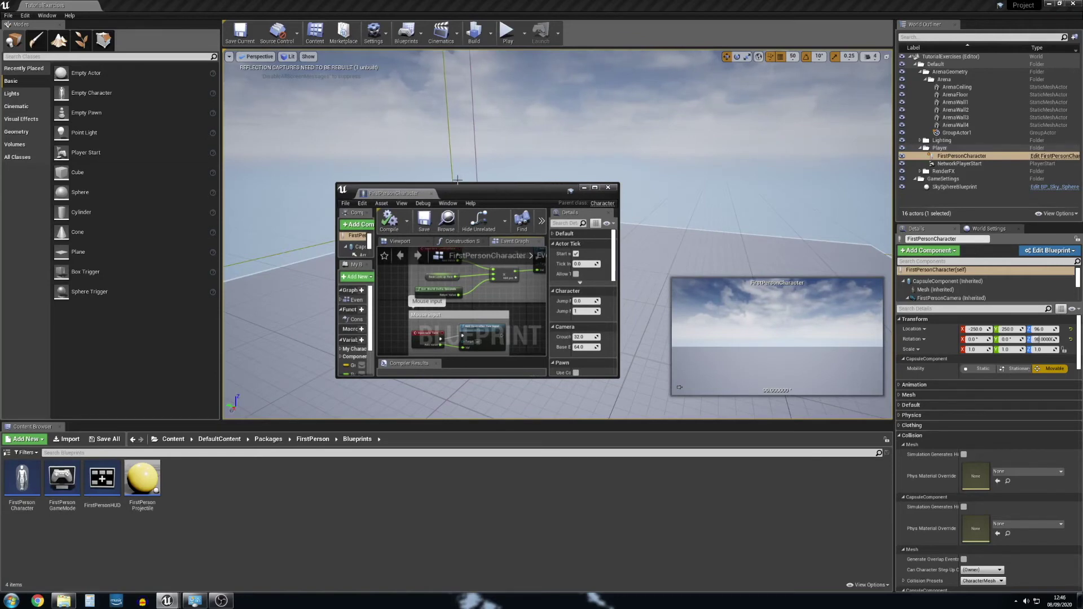
click(589, 114)
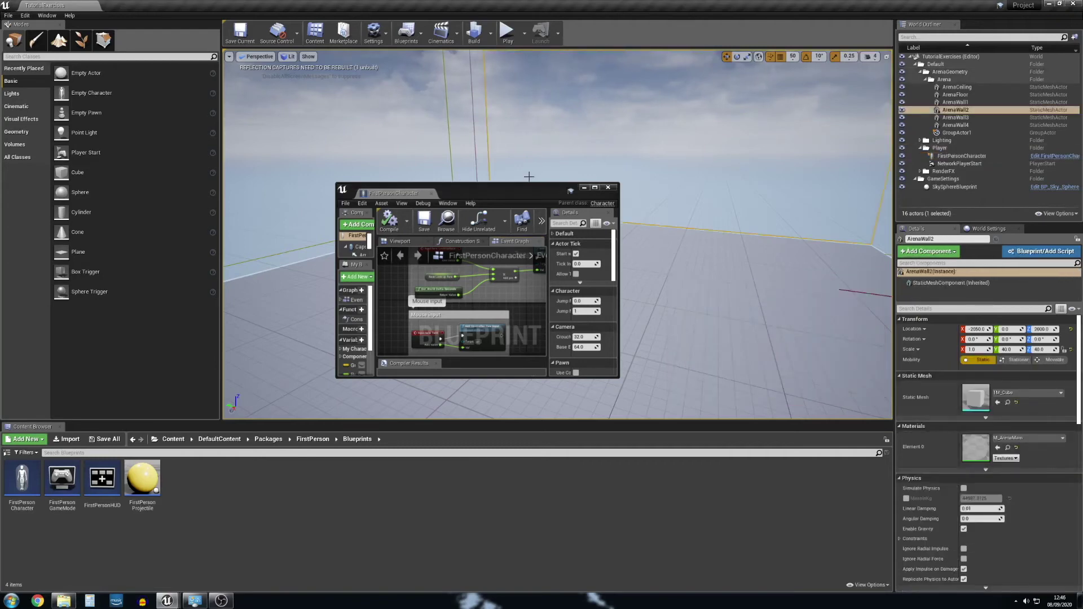
drag(512, 194, 586, 199)
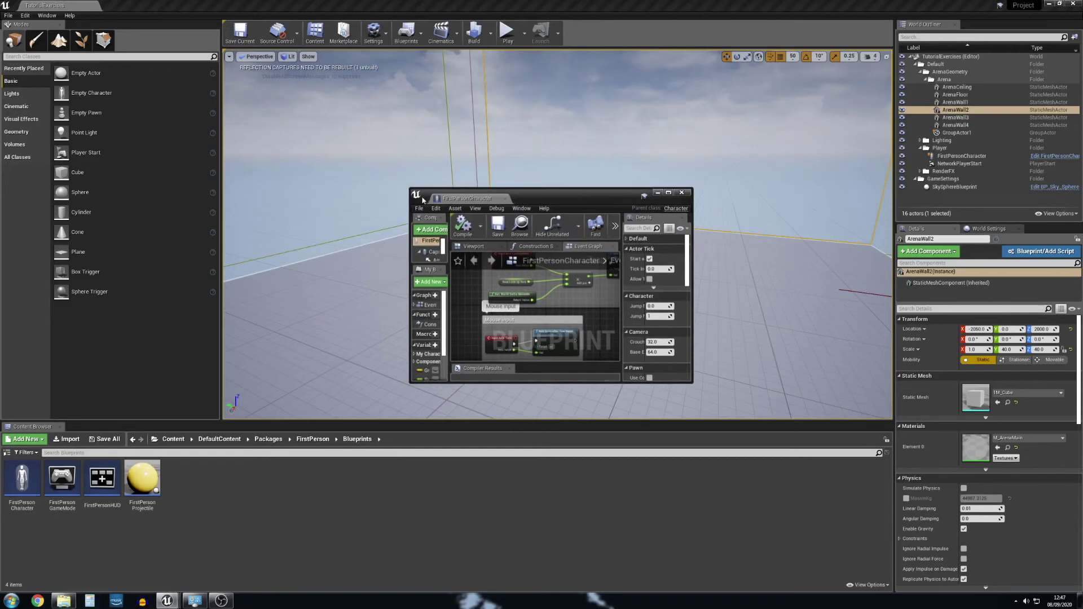
drag(432, 198, 137, 7)
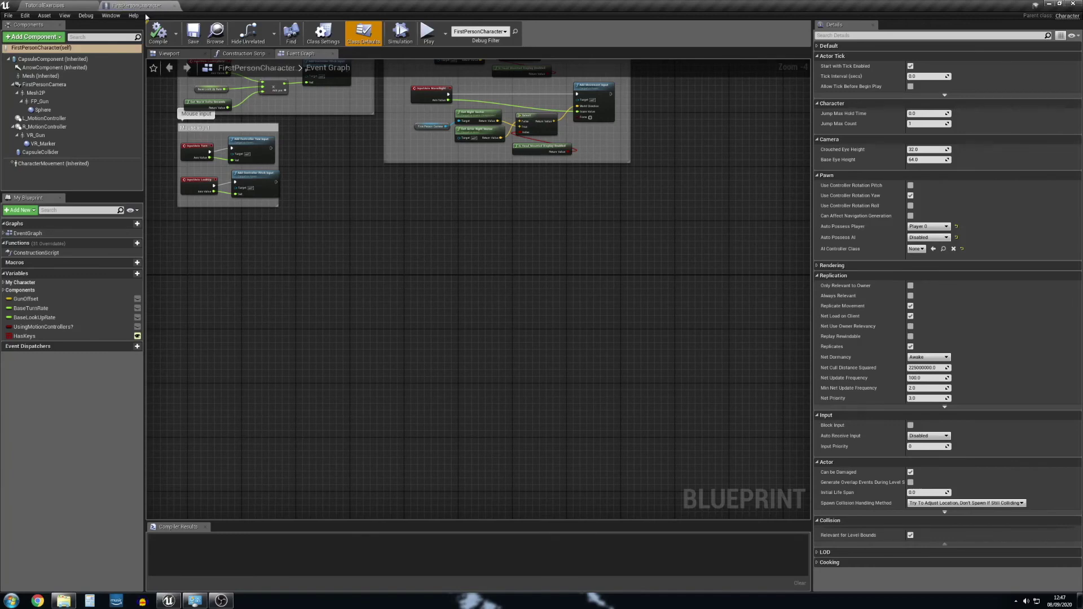
click(48, 6)
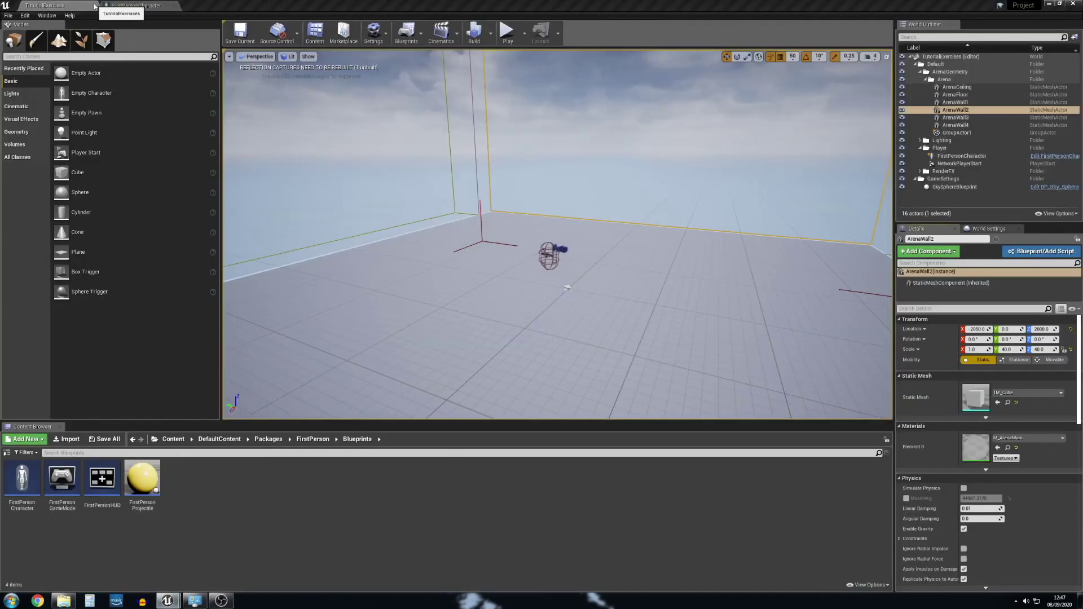
click(131, 7)
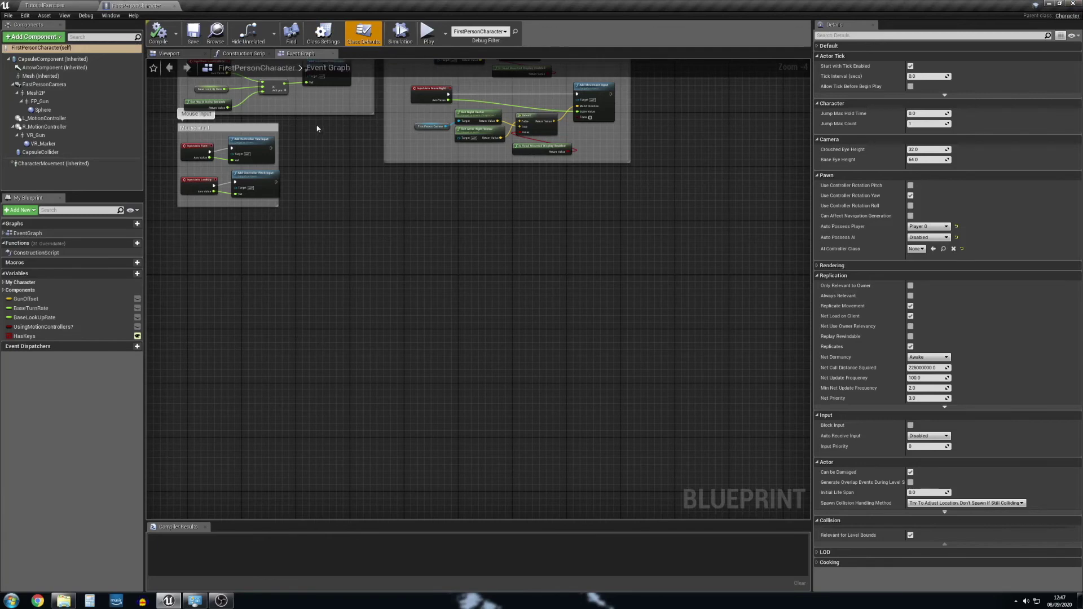
- Examine the Movement Input nodes for MoveForward and MoveRight in the FirstPersonCharacter event graph
right_drag(341, 204, 410, 409)
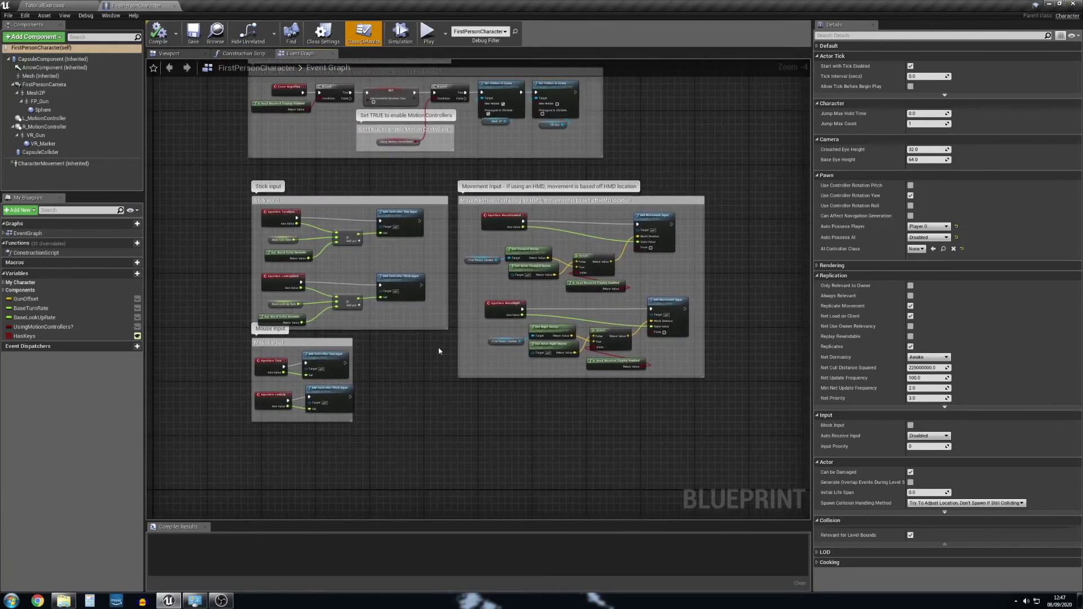
scroll(439, 351, up, 4)
scroll(508, 361, down, 2)
scroll(577, 369, up, 2)
right_drag(578, 370, 218, 379)
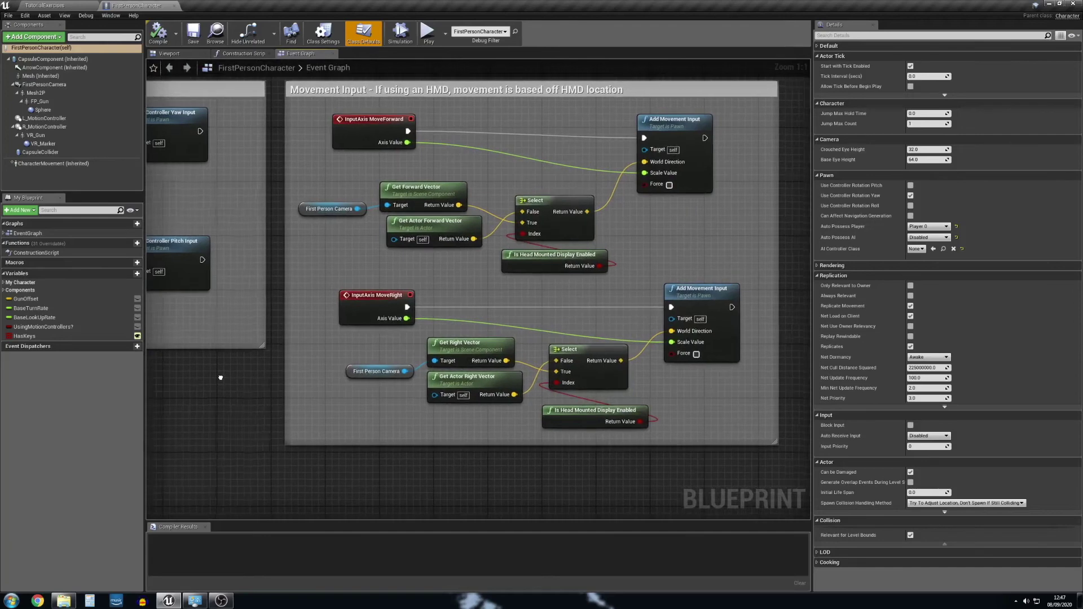
mouse_move(218, 378)
right_down()
mouse_move(237, 376)
mouse_move(236, 388)
right_up()
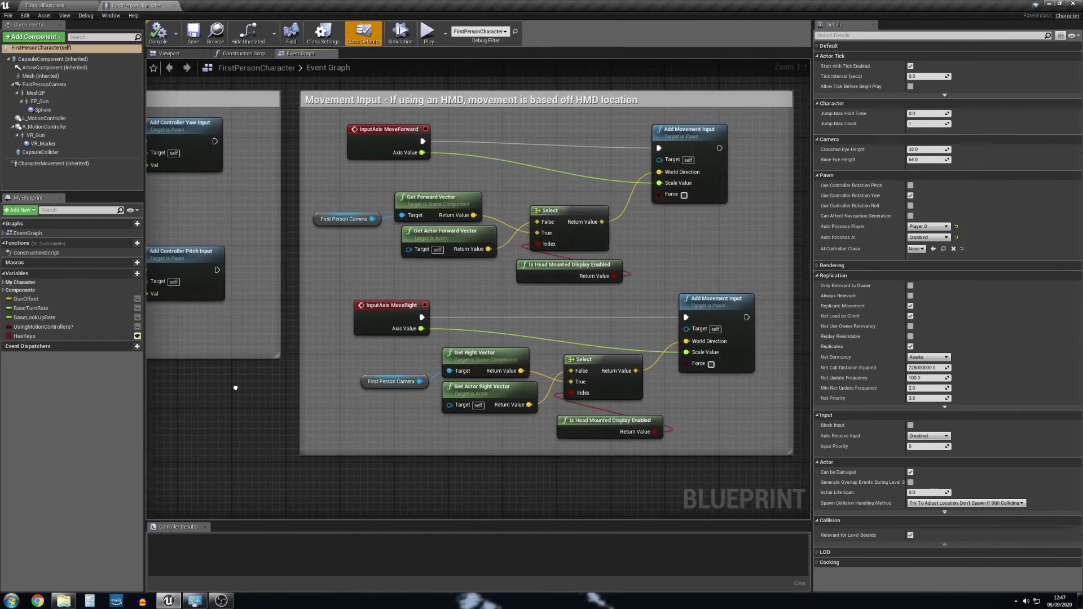
- Examine the event graph around Movement Input, including the motion controller, look-rate and Mouse input sections
mouse_move(236, 388)
right_down()
mouse_move(233, 413)
mouse_move(248, 402)
right_up()
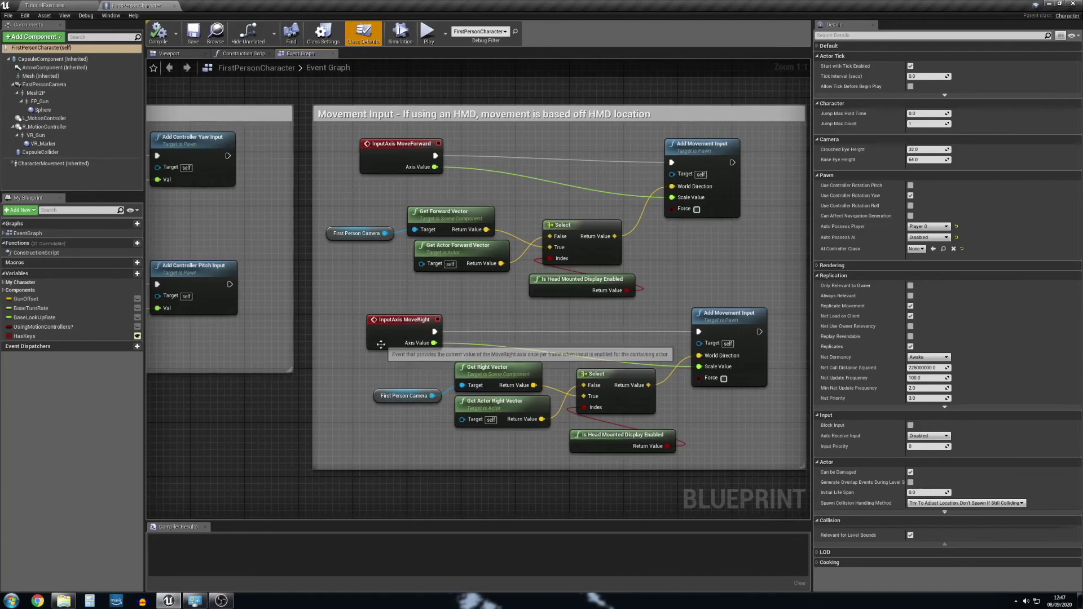
right_drag(280, 388, 544, 439)
right_drag(556, 293, 549, 508)
right_drag(614, 399, 679, 398)
right_drag(707, 340, 461, 349)
right_drag(423, 416, 319, 296)
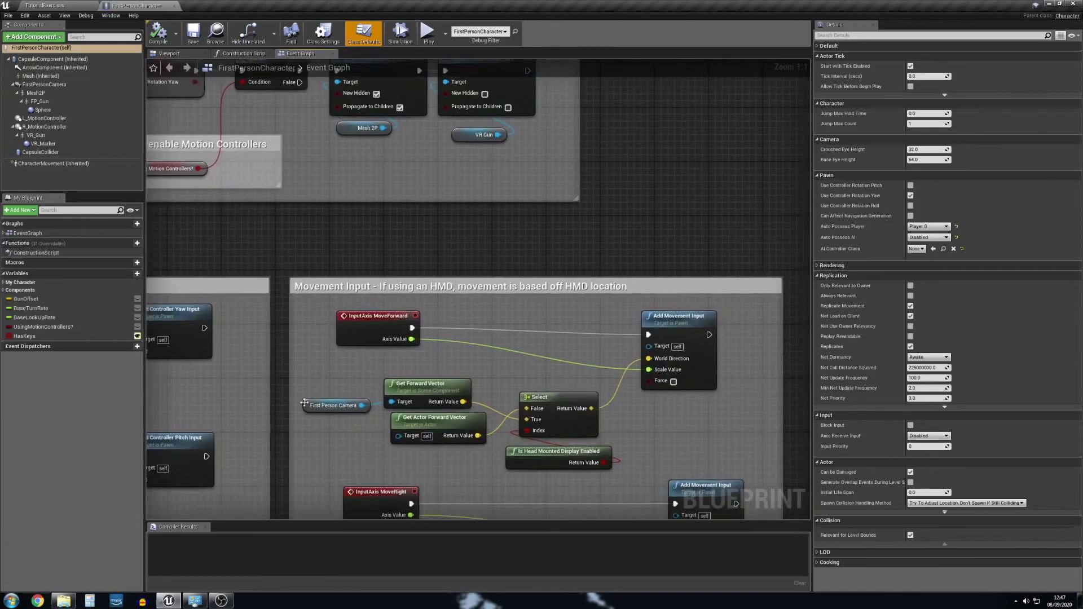
right_drag(305, 403, 270, 241)
right_drag(230, 428, 448, 300)
right_drag(444, 369, 402, 341)
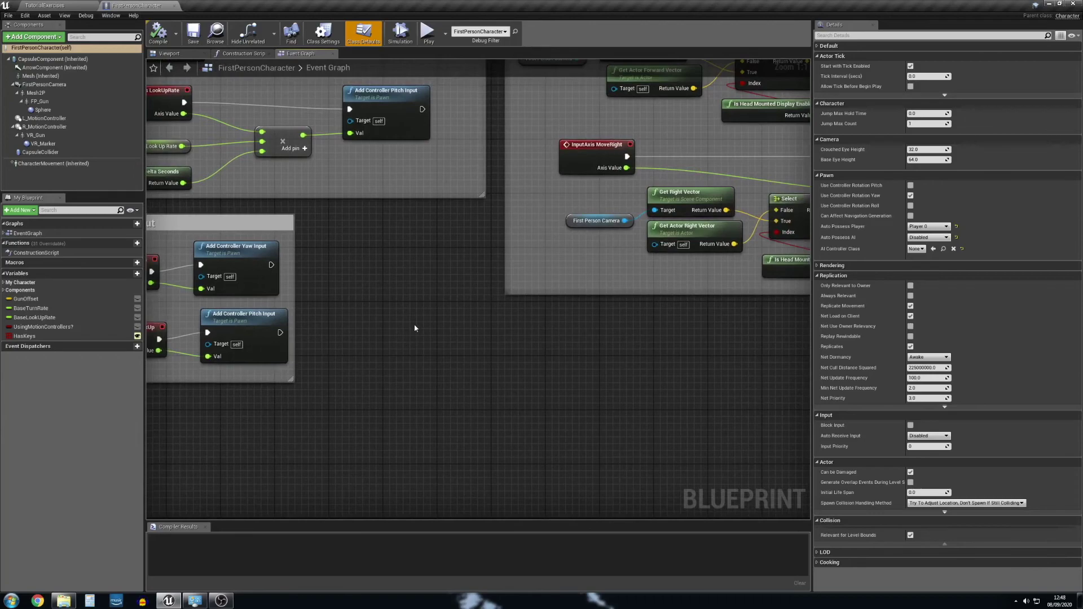
right_drag(473, 382, 461, 361)
drag(389, 341, 581, 516)
drag(492, 298, 257, 219)
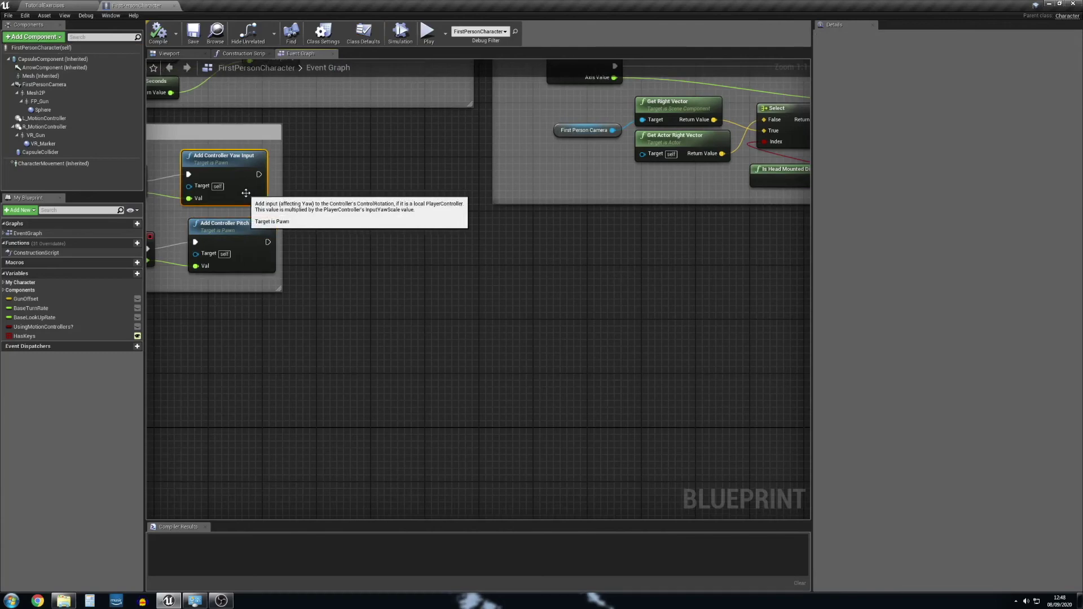
drag(259, 174, 383, 216)
click(364, 180)
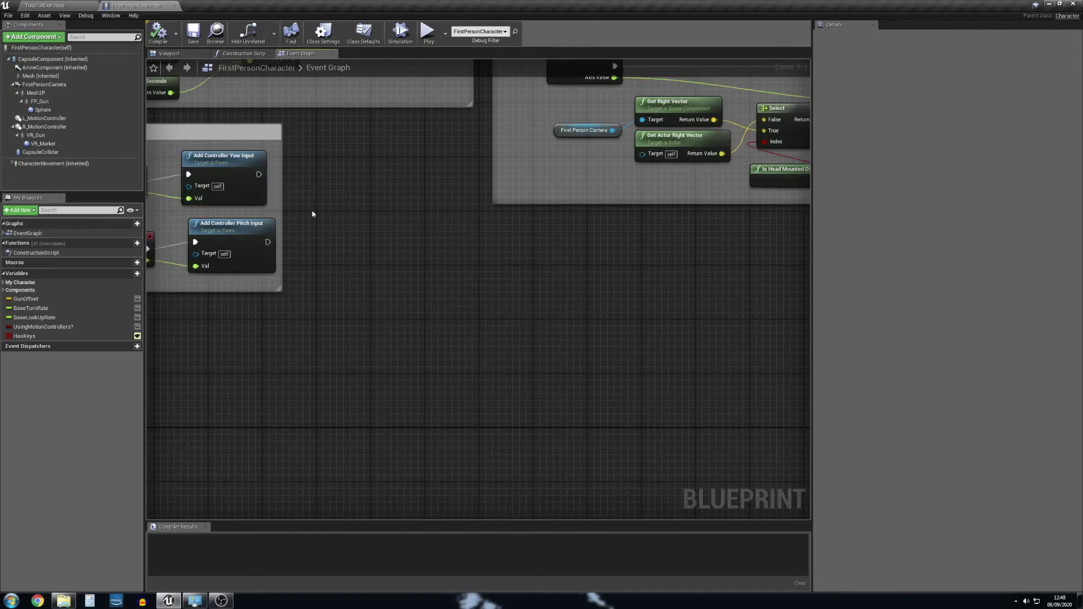
- Add the InputAction Jump event in the empty area of the event graph beside the Mouse input section
right_drag(399, 313, 472, 379)
scroll(450, 380, down, 1)
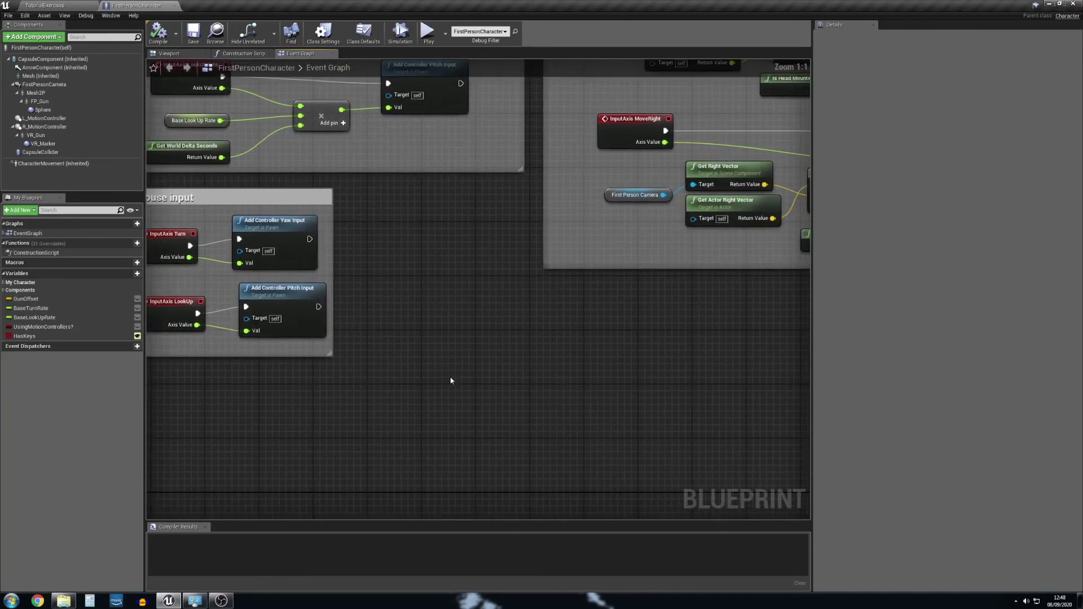
scroll(450, 381, down, 1)
scroll(450, 380, up, 2)
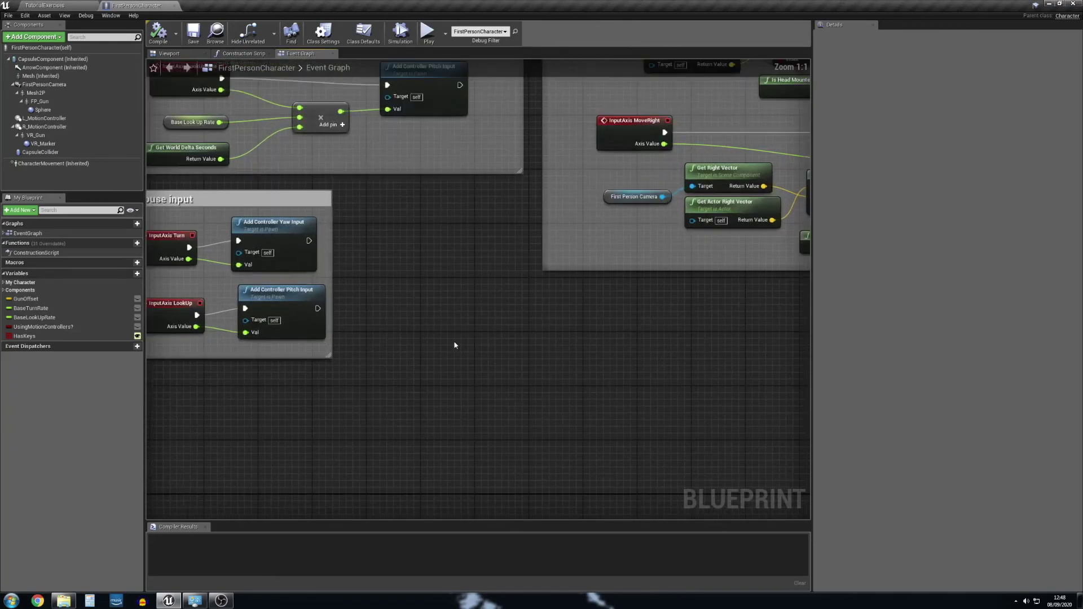
scroll(451, 346, down, 1)
right_drag(465, 355, 467, 321)
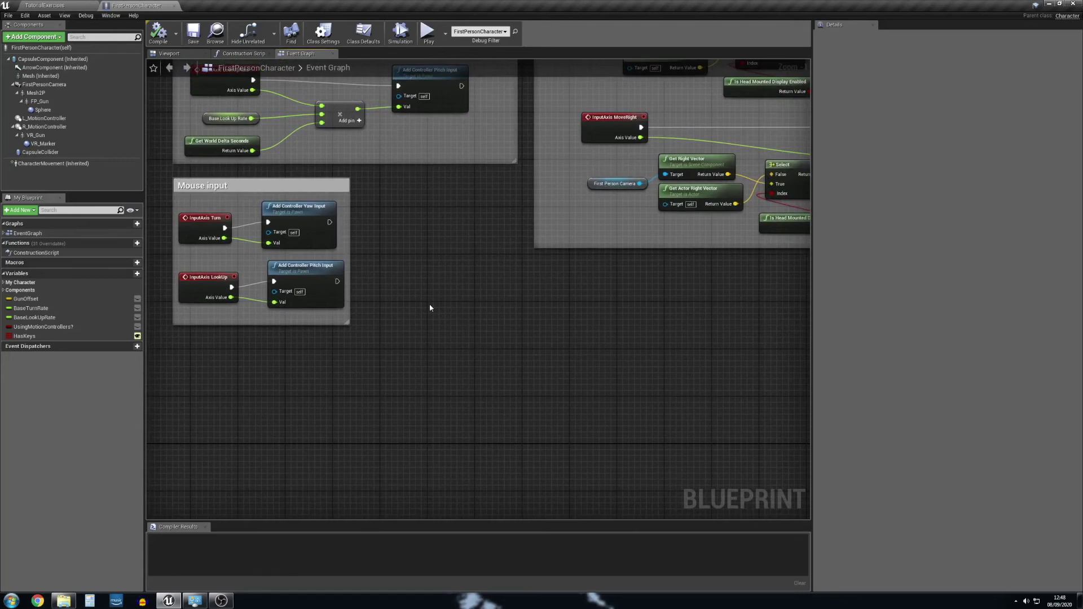
right_drag(429, 308, 452, 326)
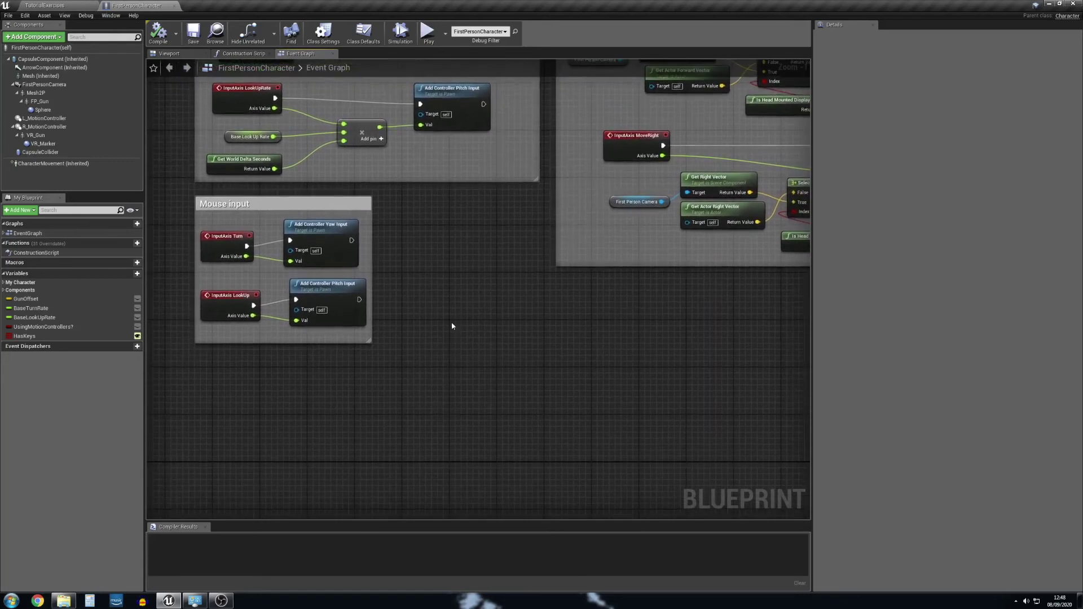
right_click(452, 326)
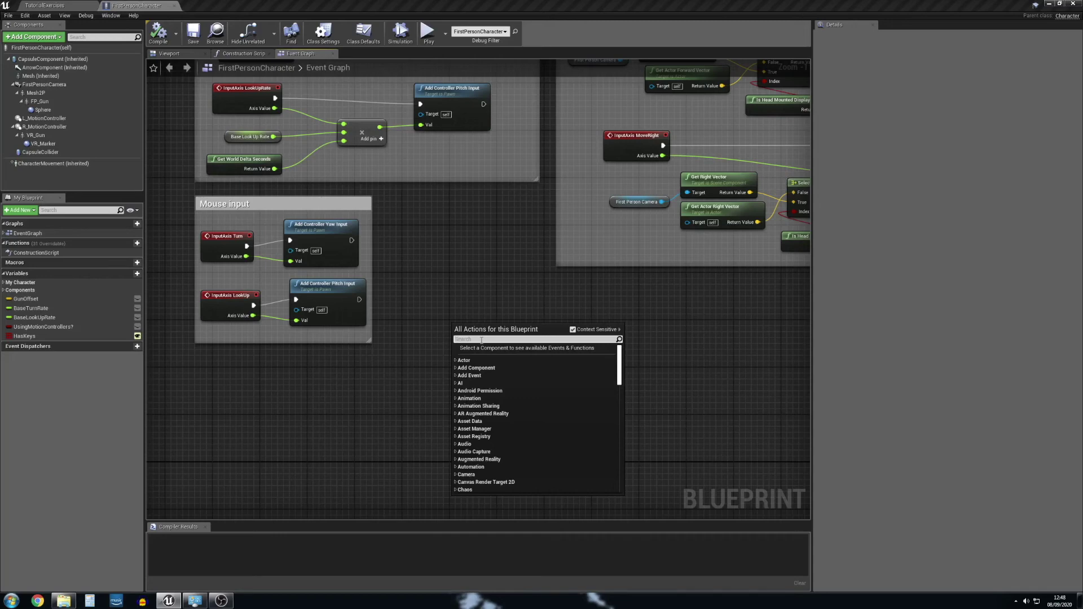
text(input)
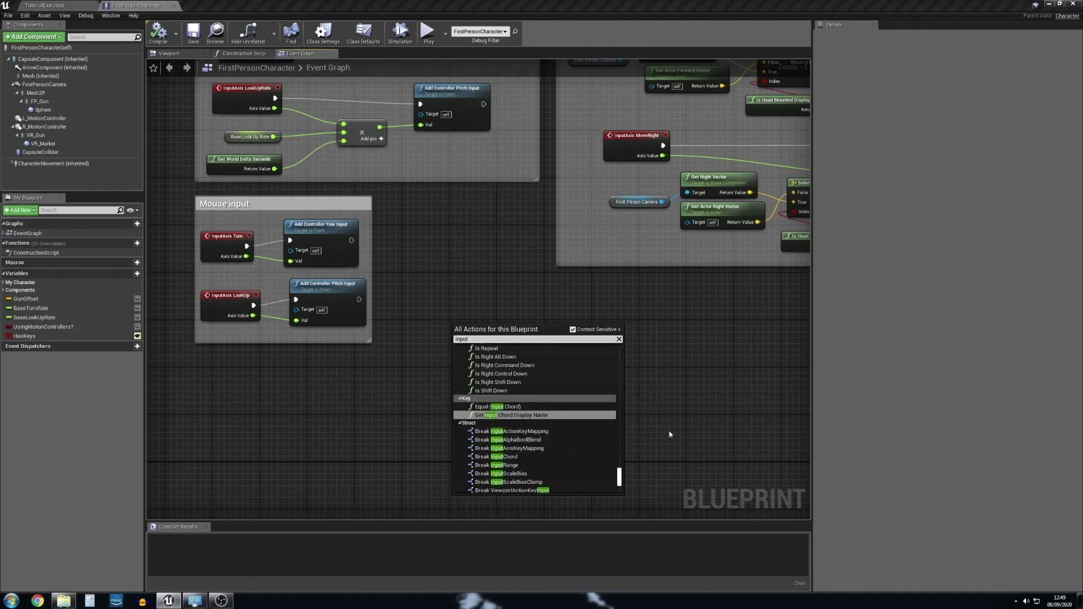
drag(619, 477, 618, 351)
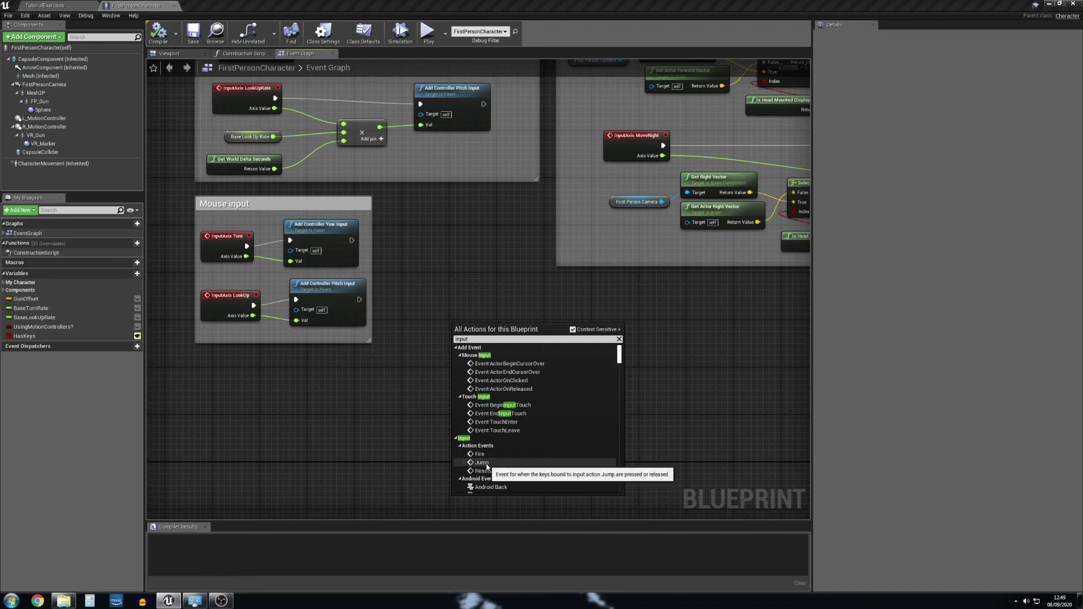
click(487, 464)
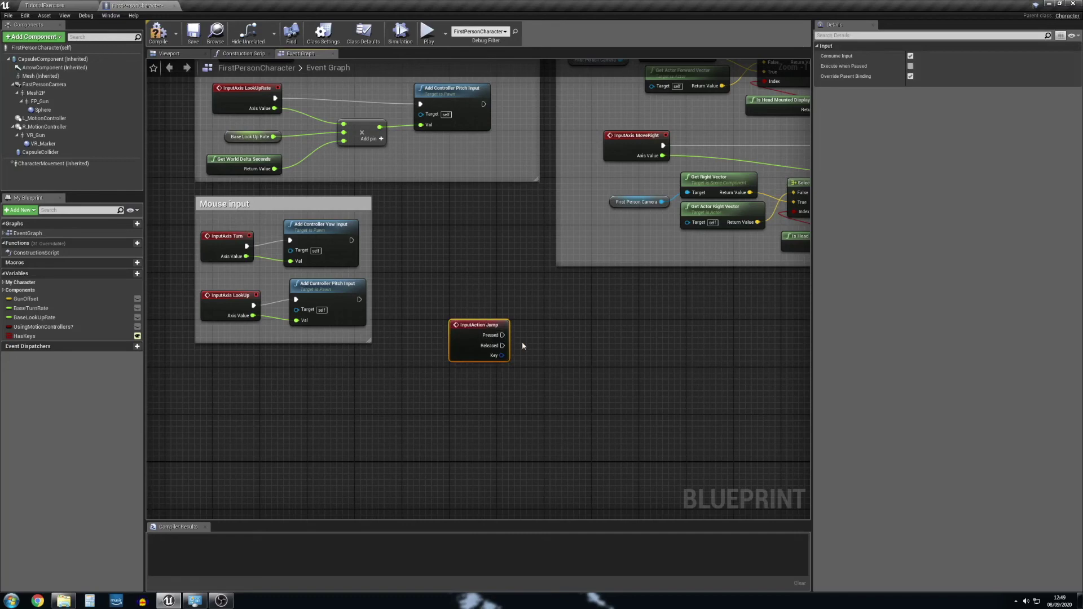
- Add a Character Jump function connected to the Pressed output of InputAction Jump and place it close beside the event
scroll(523, 346, up, 1)
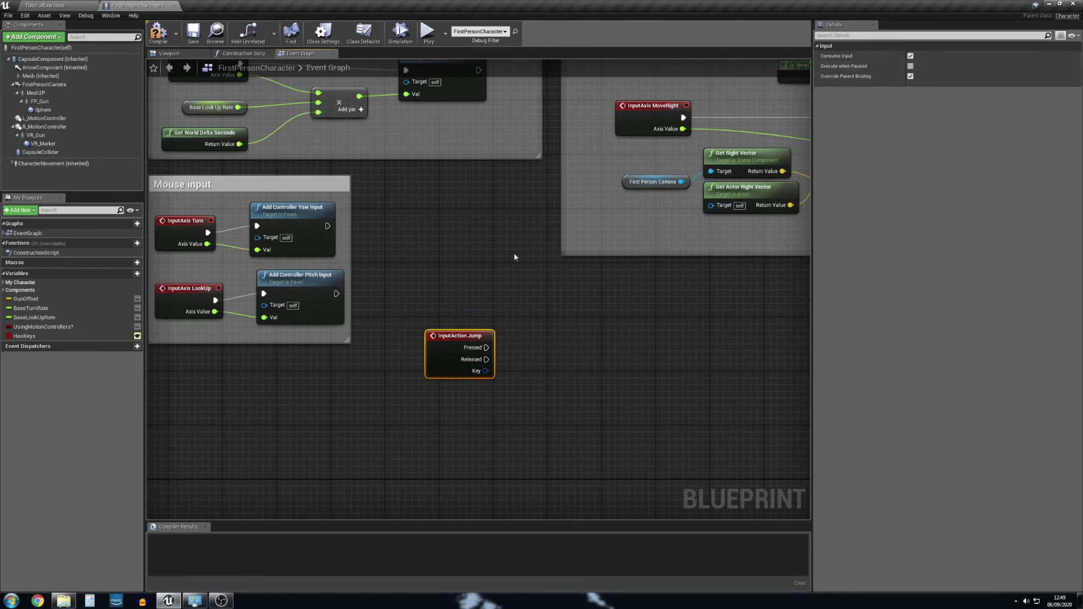
right_drag(513, 317, 356, 336)
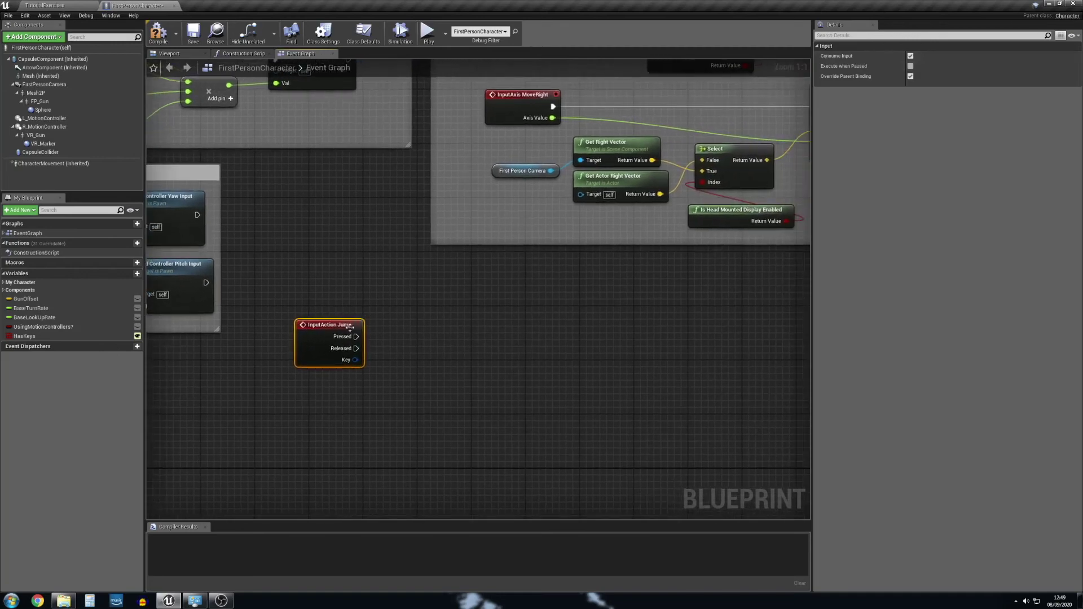
drag(357, 336, 440, 315)
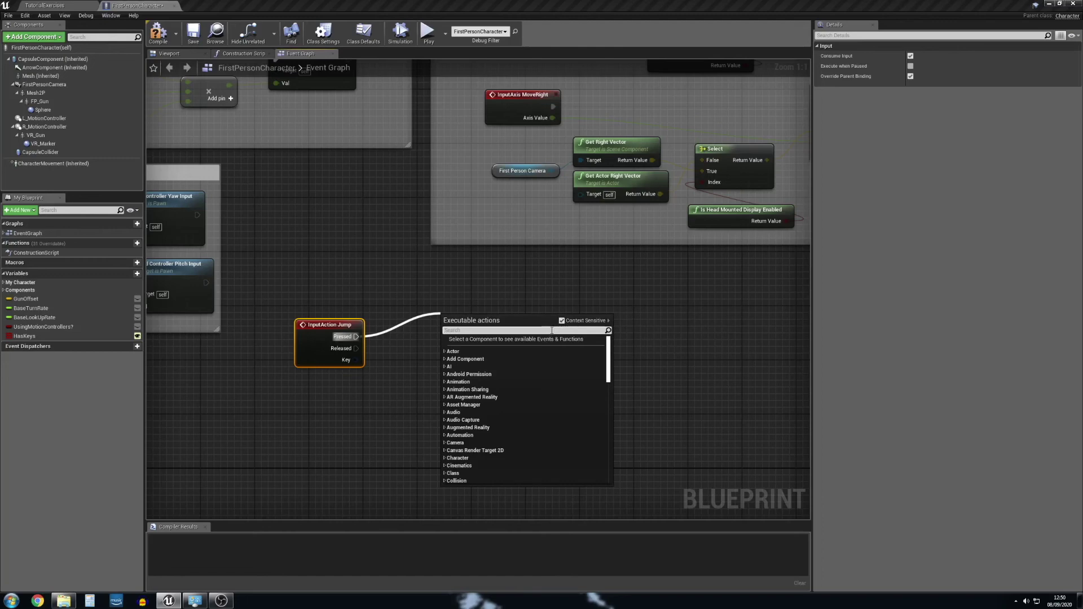
text(jum)
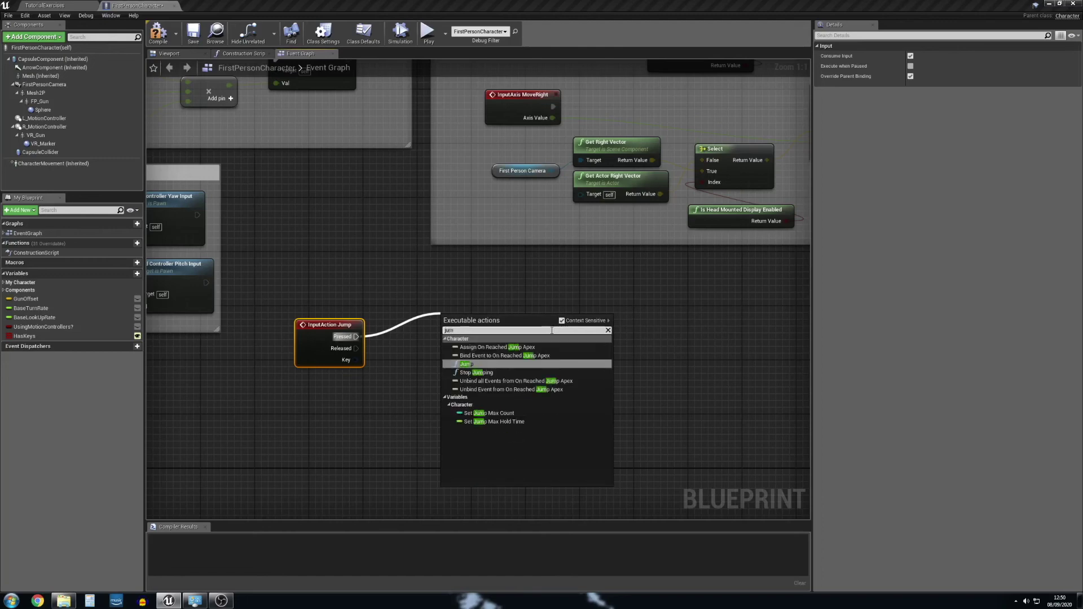
text(p)
key(Return)
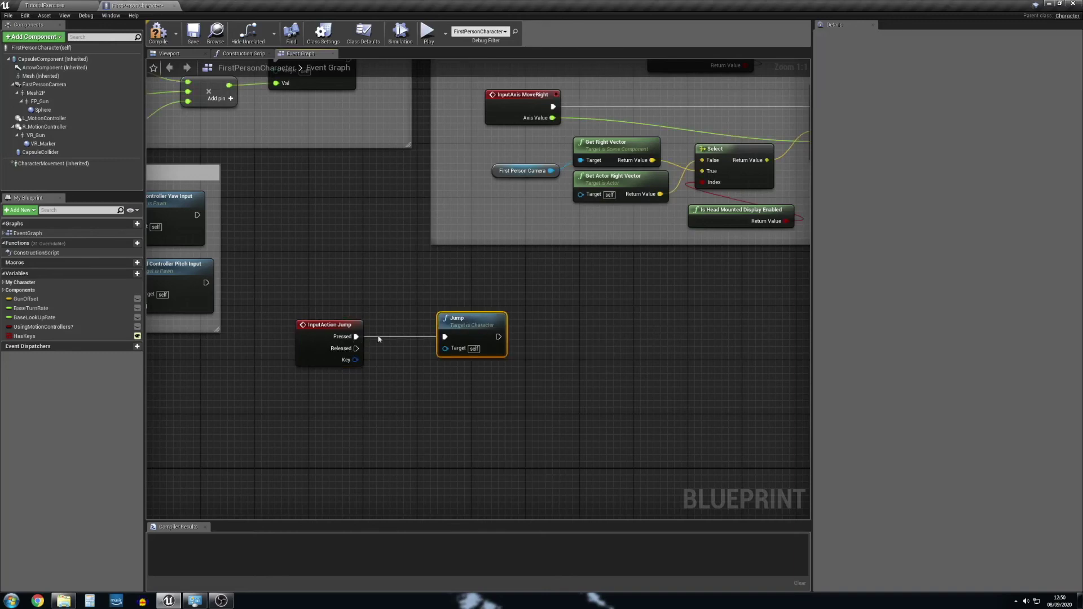
drag(465, 323, 416, 329)
right_drag(494, 328, 545, 331)
click(544, 394)
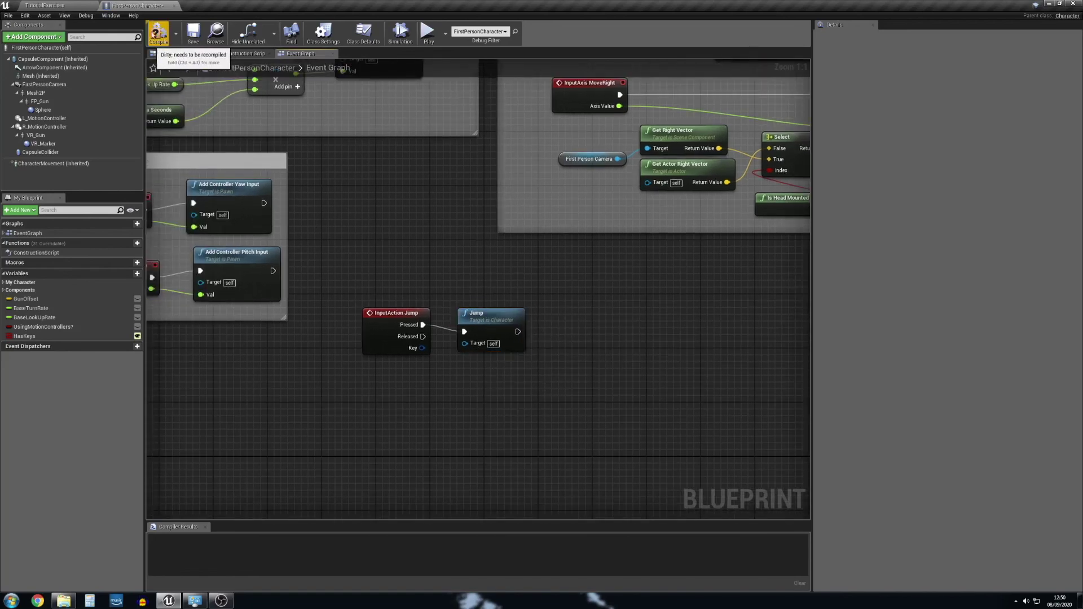
- Compile the FirstPersonCharacter blueprint and play-test the TutorialExercises level in the editor
click(158, 37)
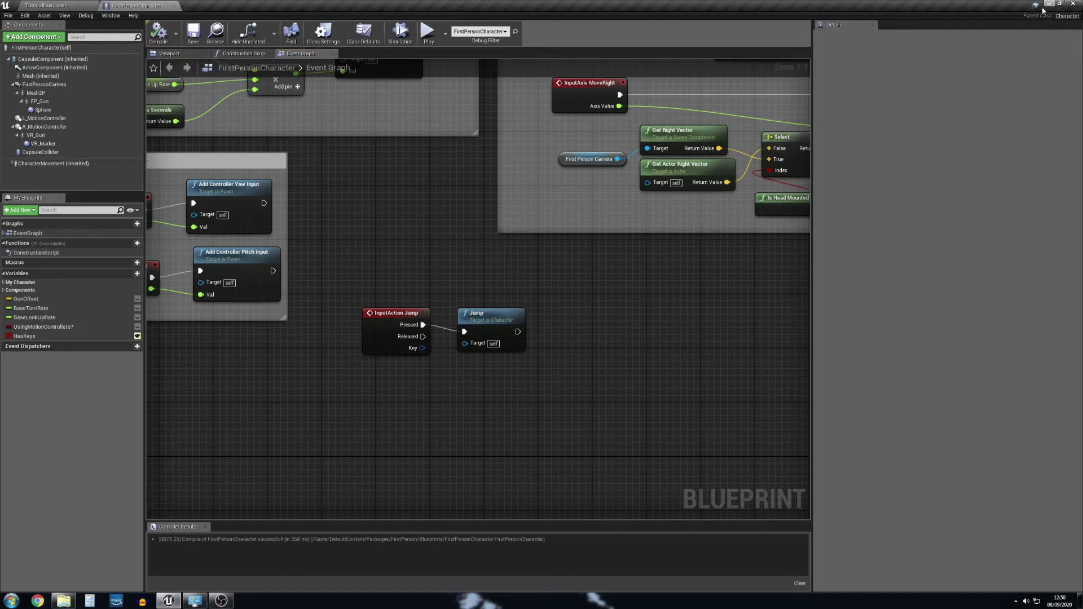
click(58, 7)
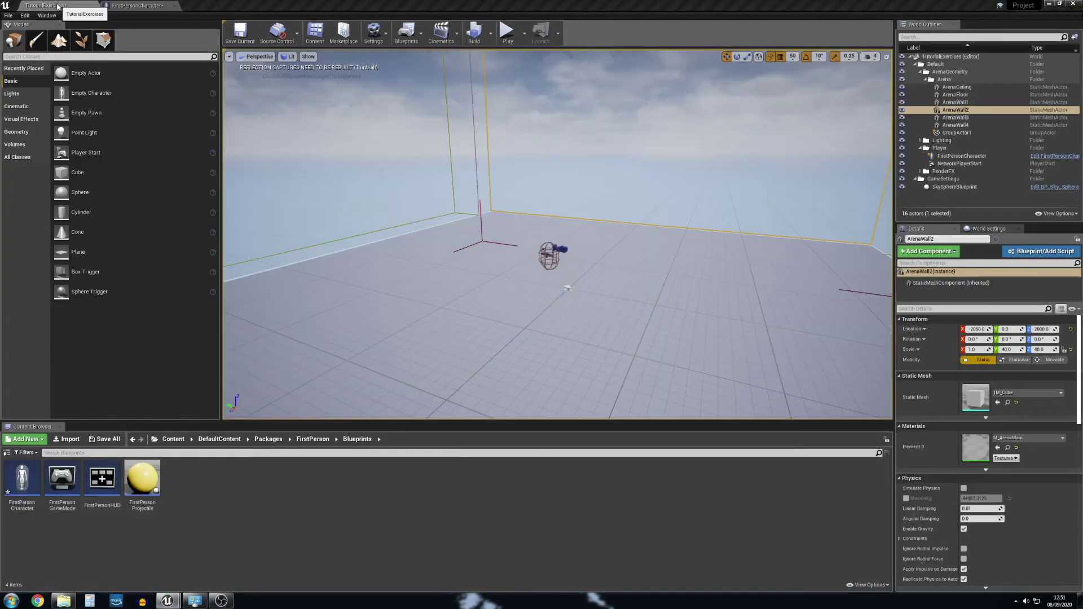
click(508, 34)
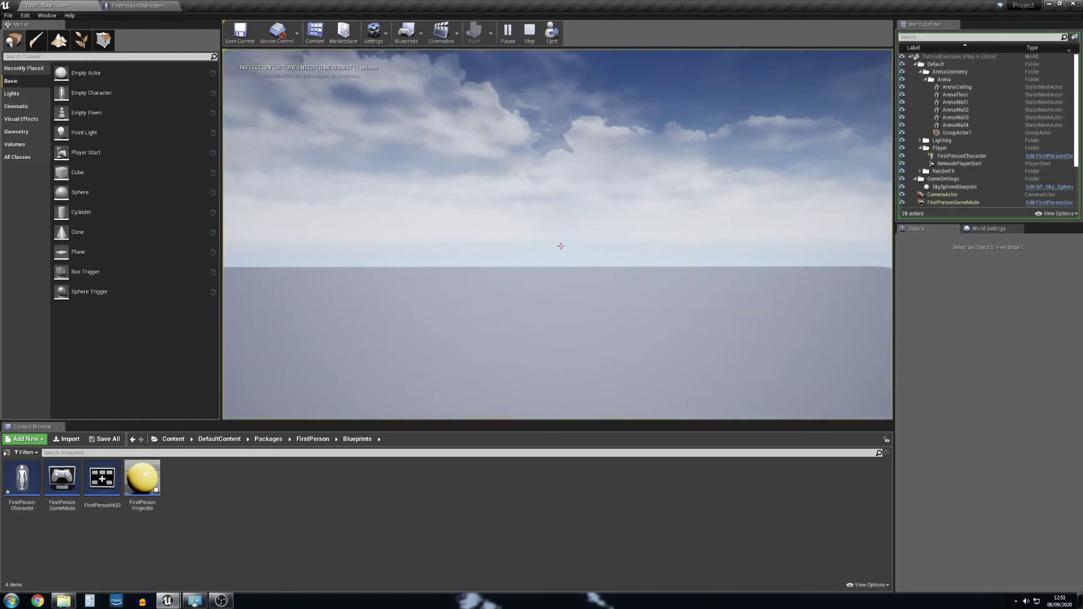
key(Escape)
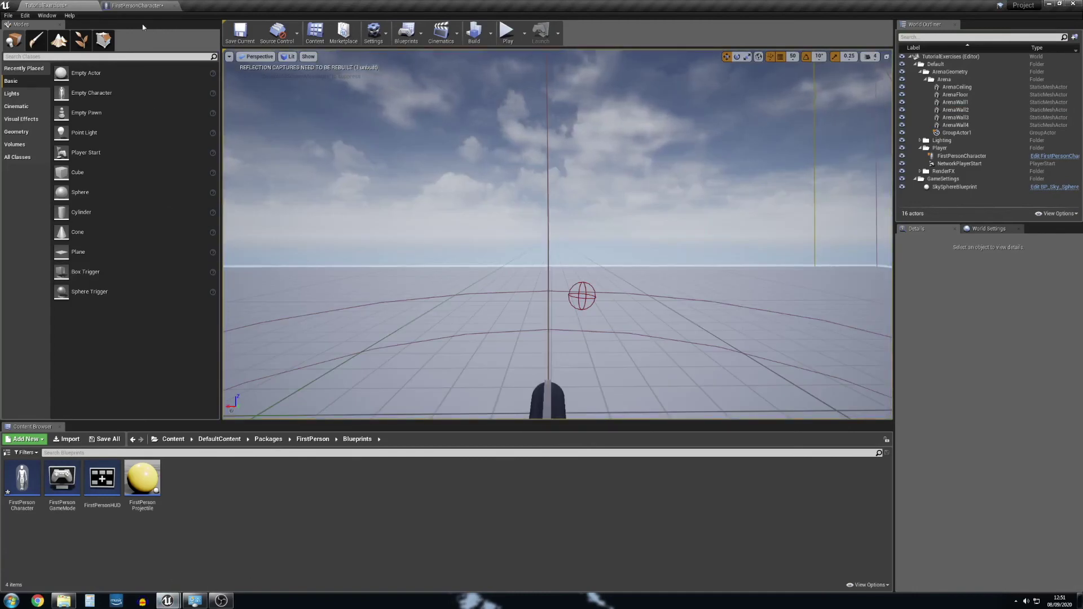
- Add a Character Crouch function to the FirstPersonCharacter event graph and place it below the Jump function
click(139, 5)
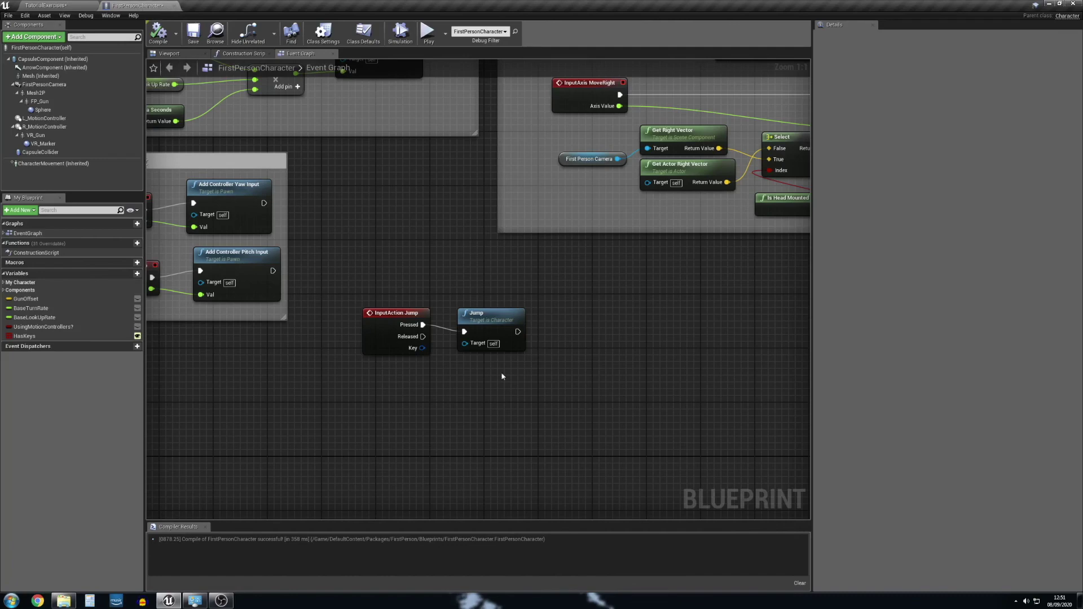
right_click(371, 356)
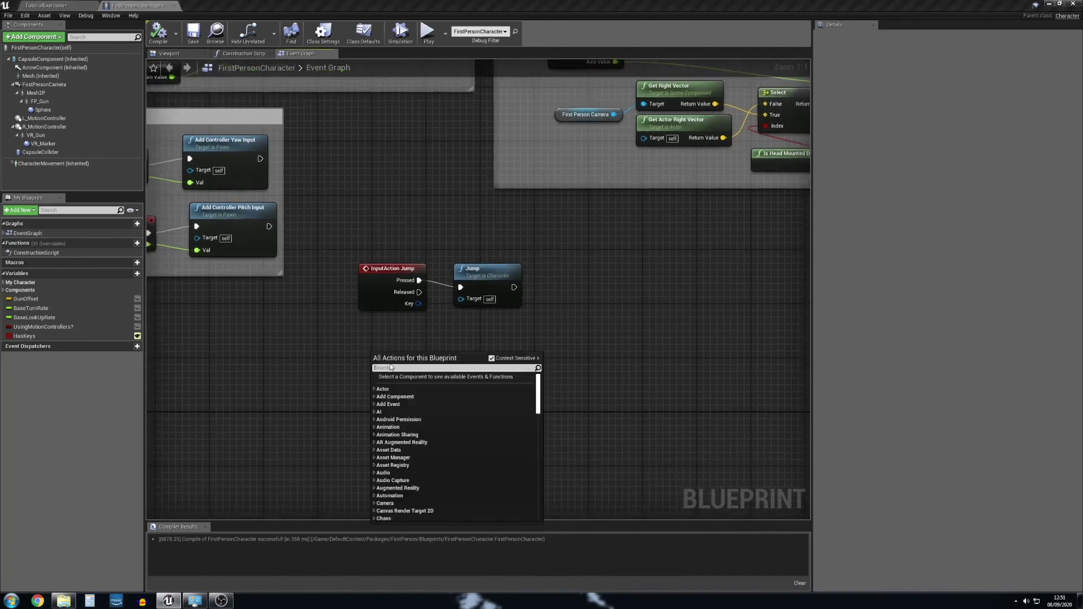
text(crouch)
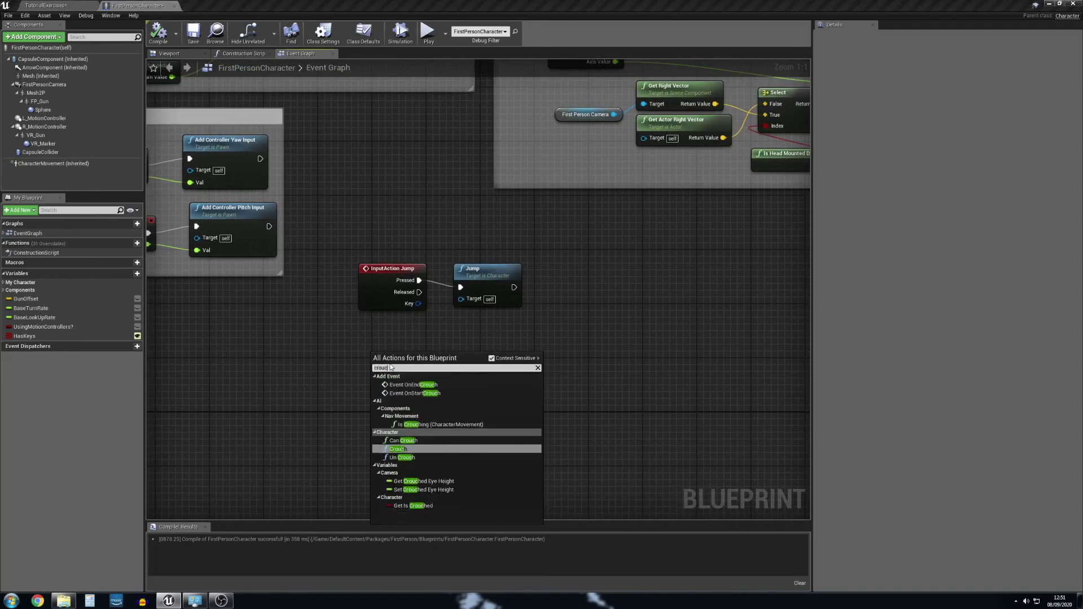
key(Return)
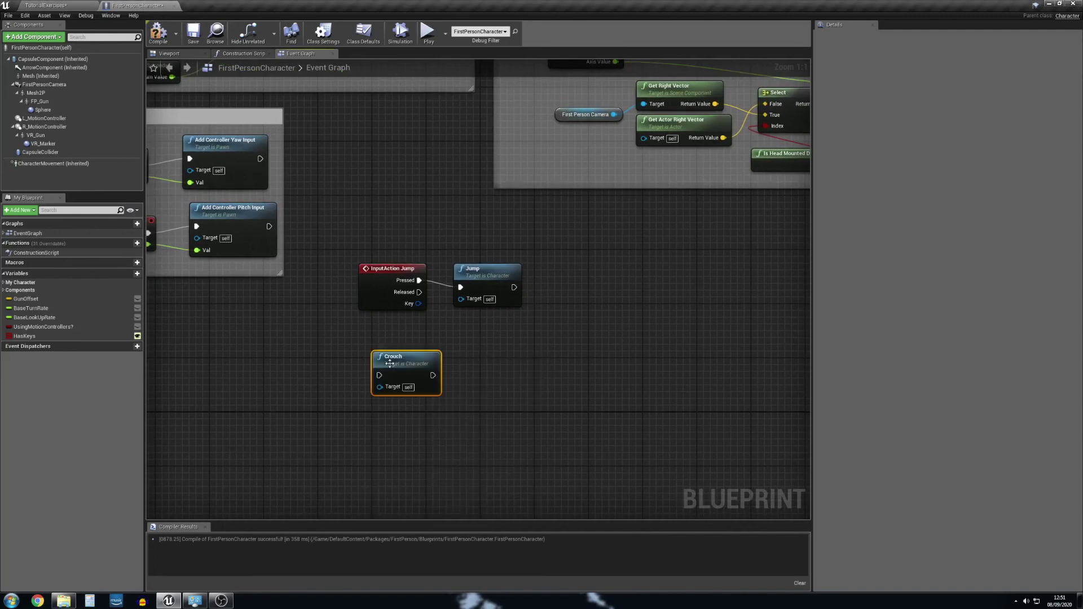
drag(406, 357, 494, 347)
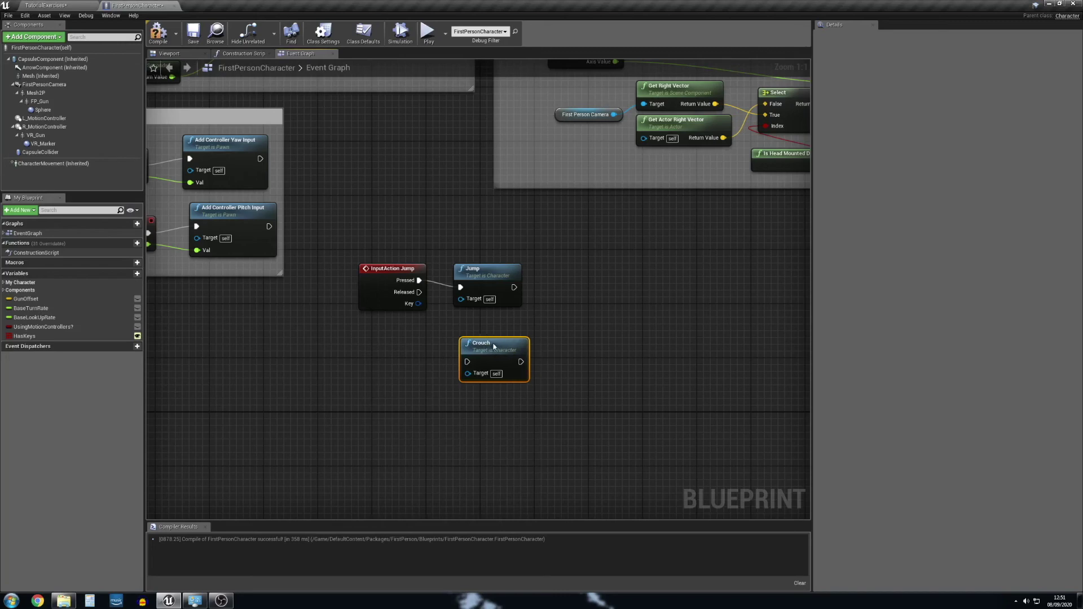
- Search the blueprint actions for a crouch input event and clear the search
right_click(371, 360)
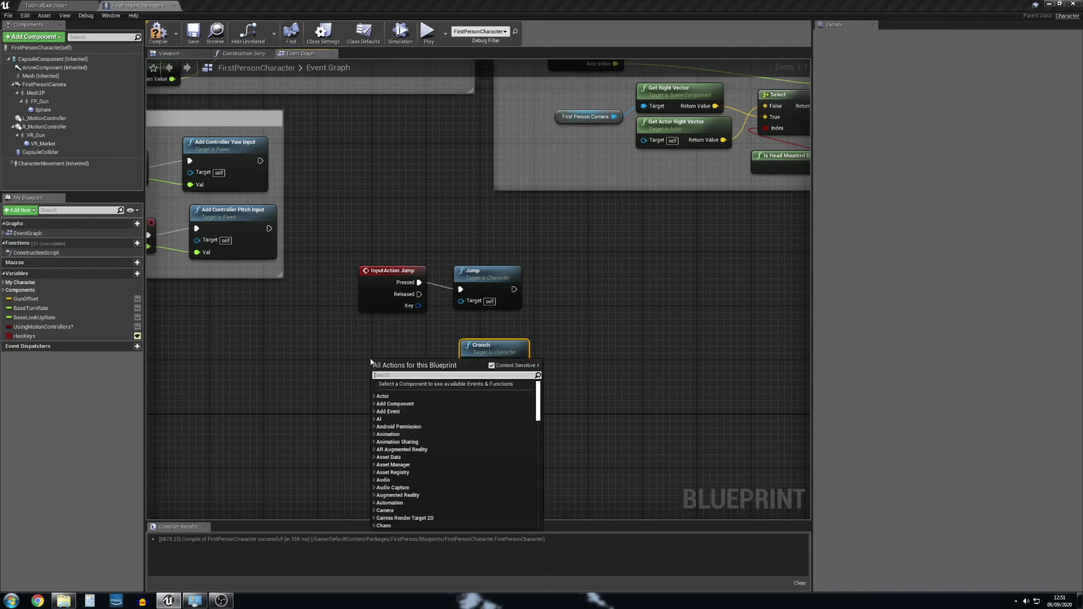
text(input)
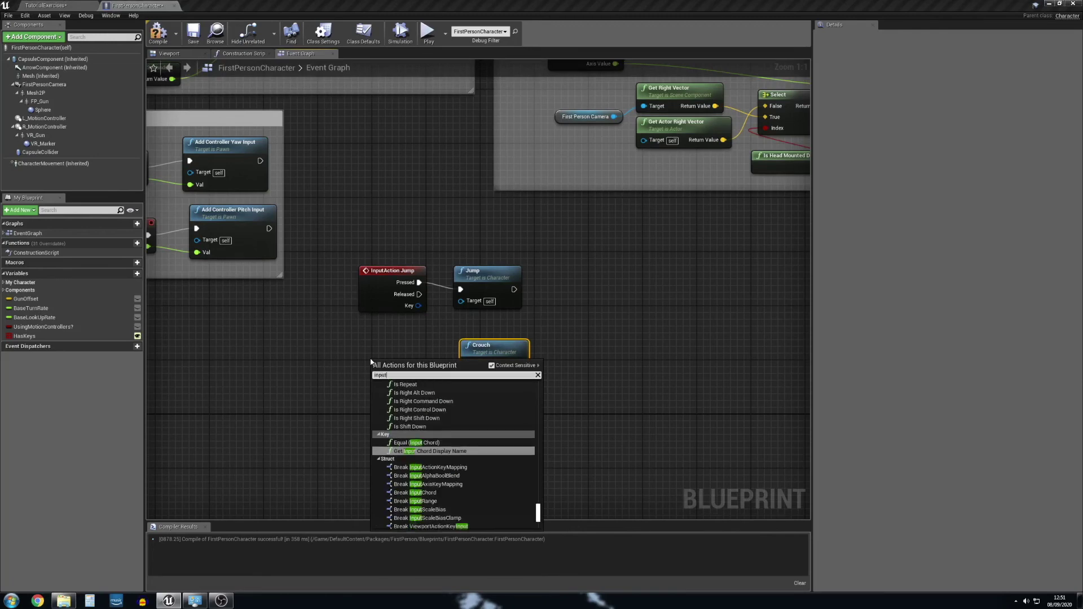
text( crou)
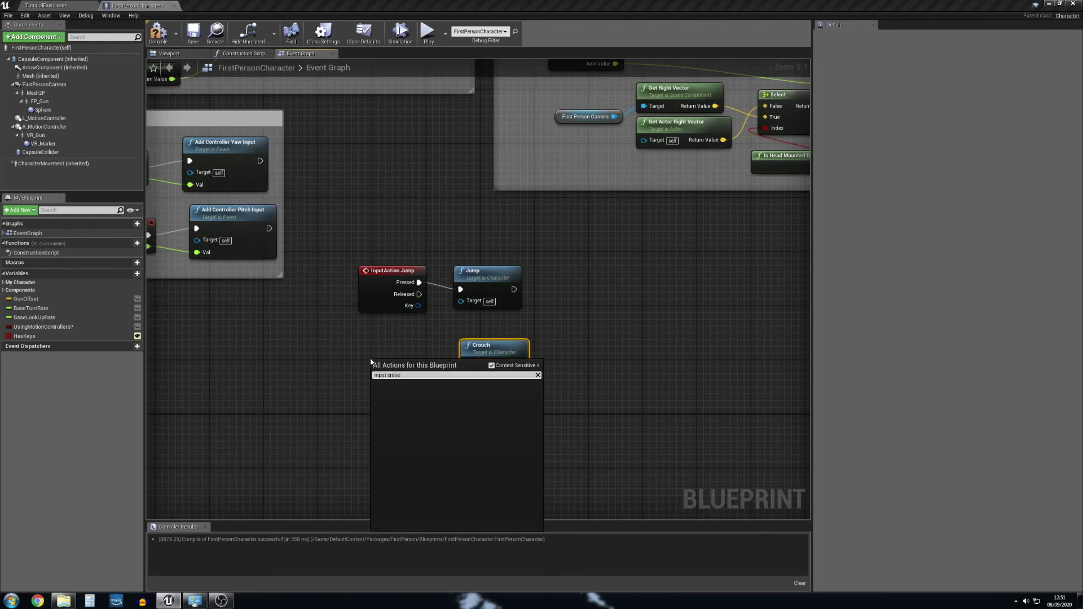
text(c)
key(BackSpace)
key(BackSpace)
key(BackSpace)
key(BackSpace)
key(BackSpace)
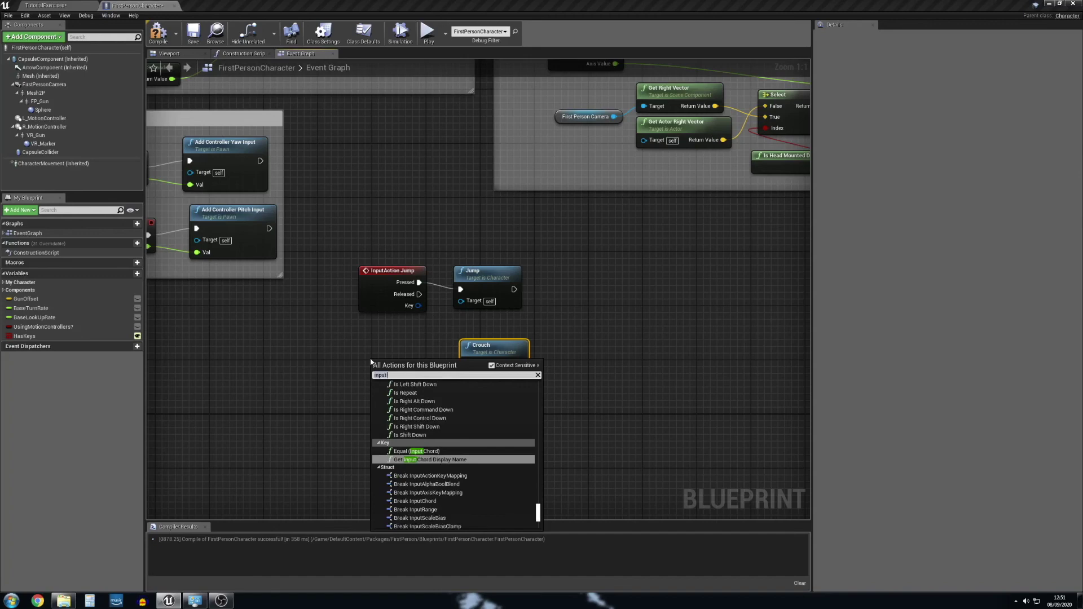
key(BackSpace)
key(BackSpace)
key(BackSpace)
key(BackSpace)
key(BackSpace)
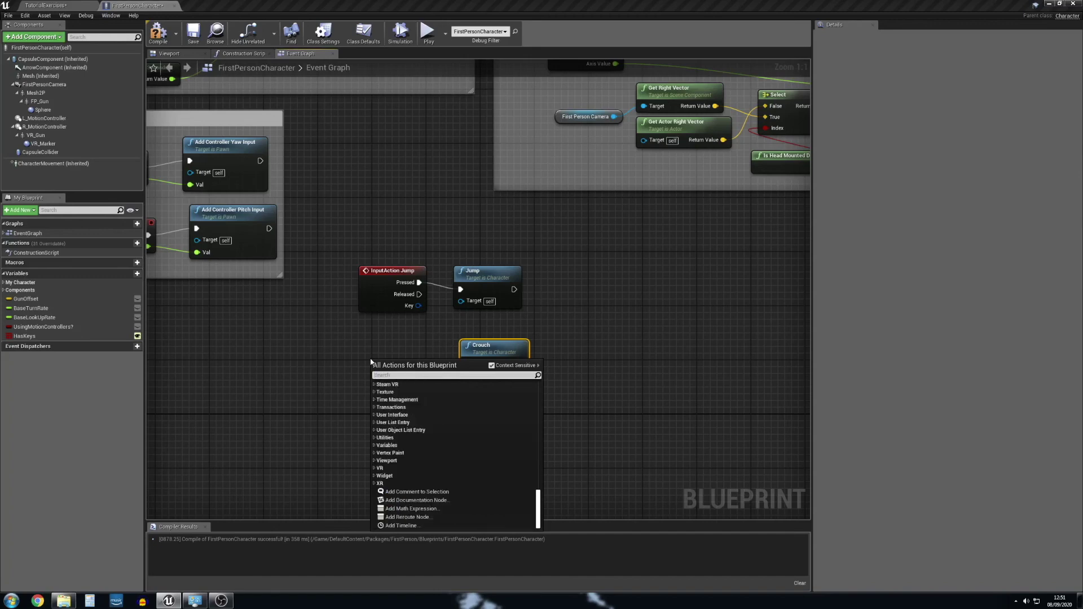
- Add a Left Ctrl keyboard event below InputAction Jump, beside the Crouch function
text(ctrl)
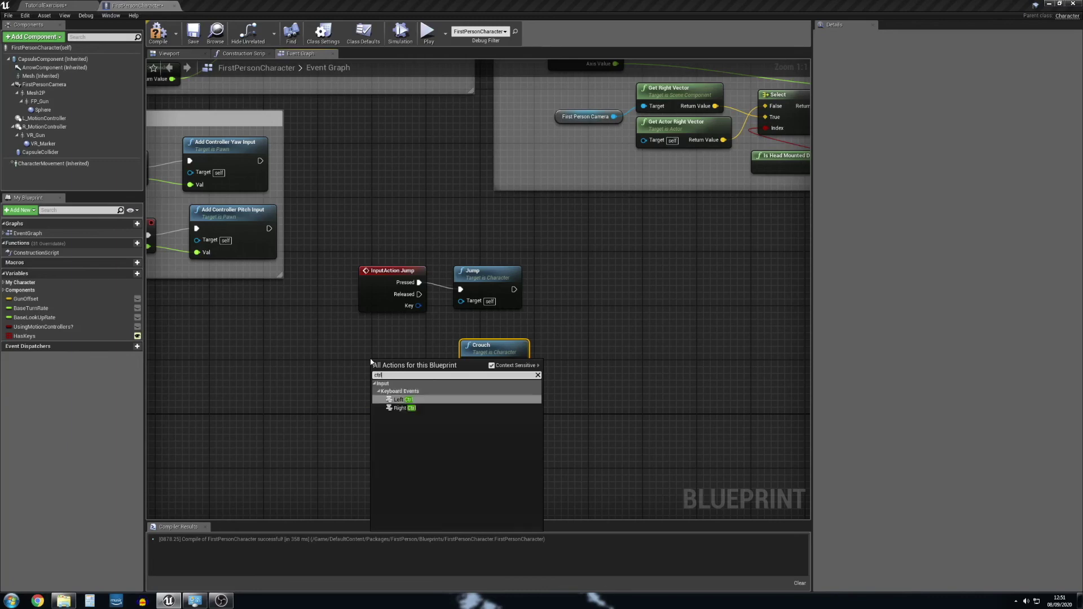
click(416, 401)
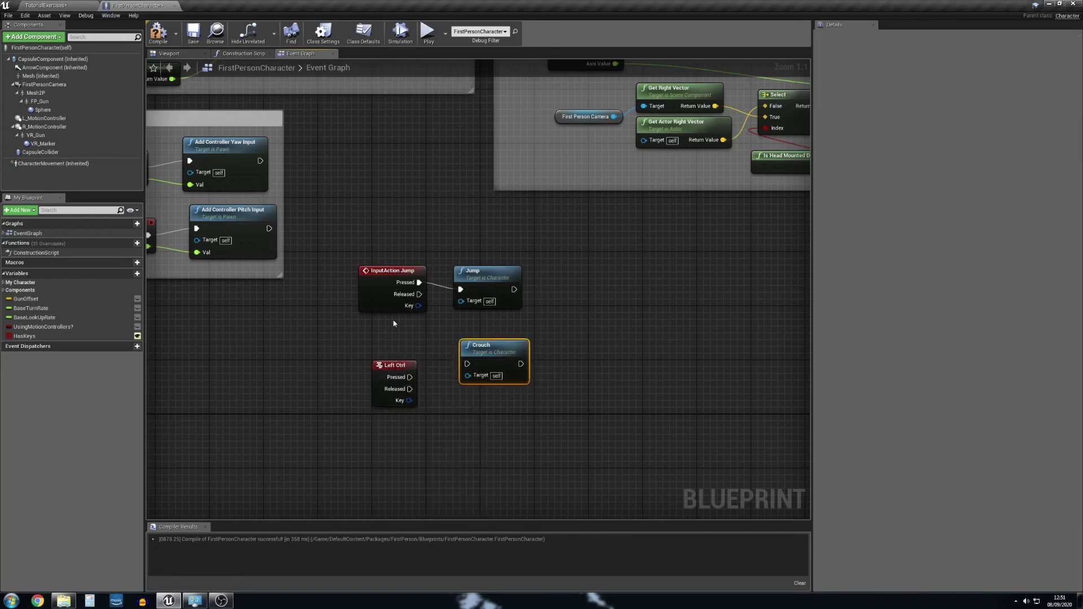
- Align the Left Ctrl event with the Crouch node and connect its Pressed output to Crouch's execution input
drag(384, 365, 471, 365)
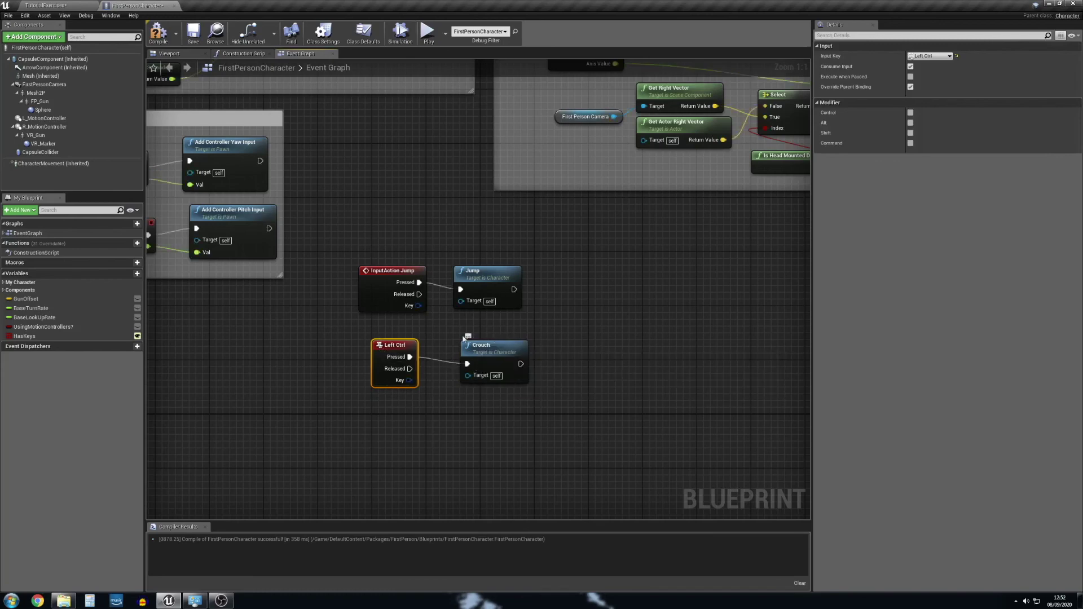
drag(403, 352, 410, 353)
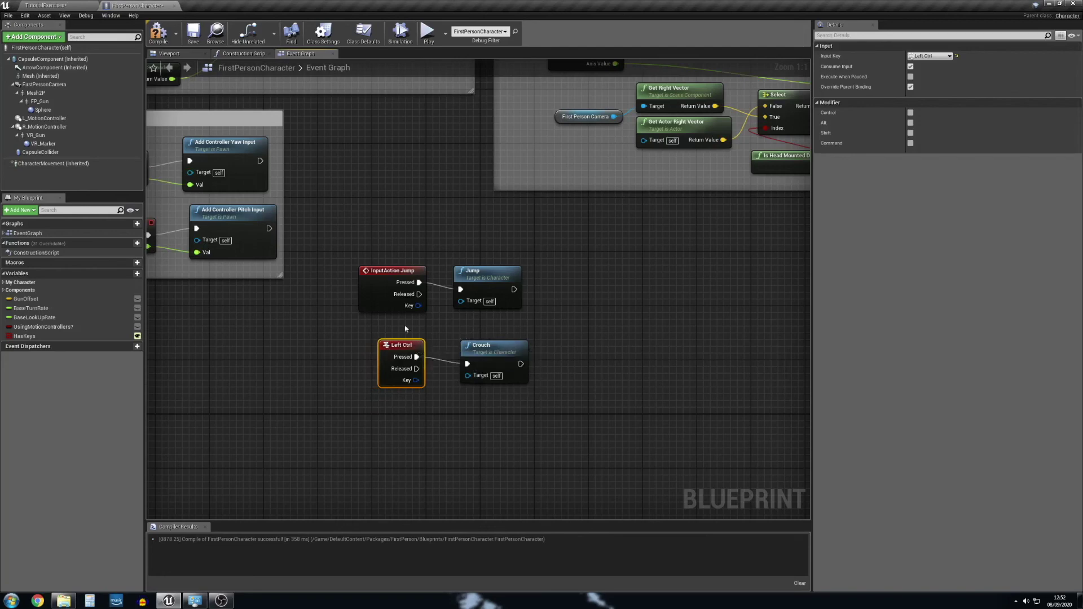
- Compile the FirstPersonCharacter blueprint and play-test the Left Ctrl crouch in the TutorialExercises level
click(160, 34)
click(38, 4)
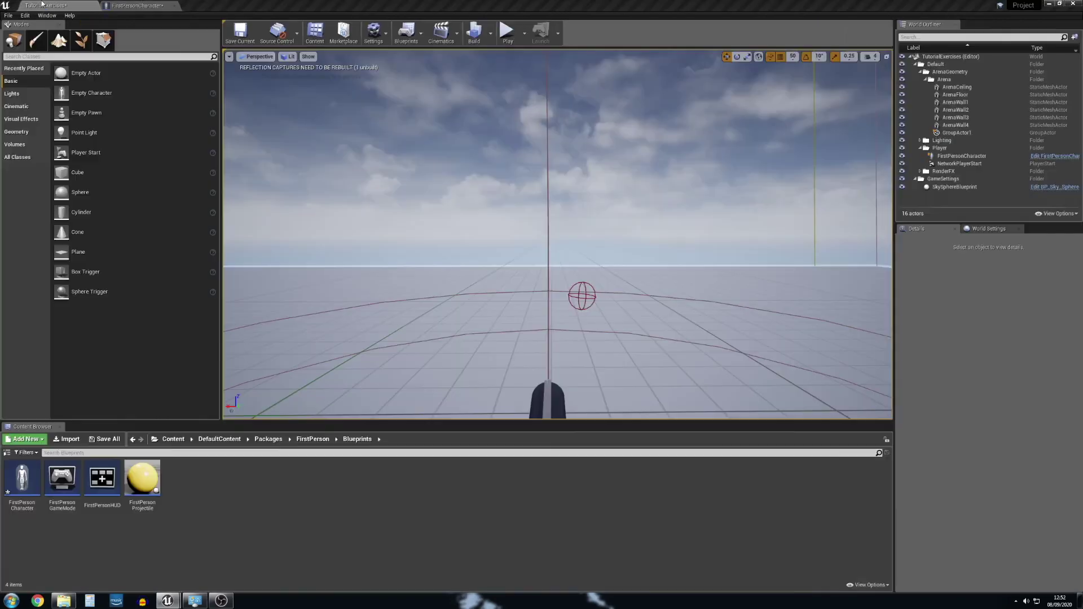
click(507, 32)
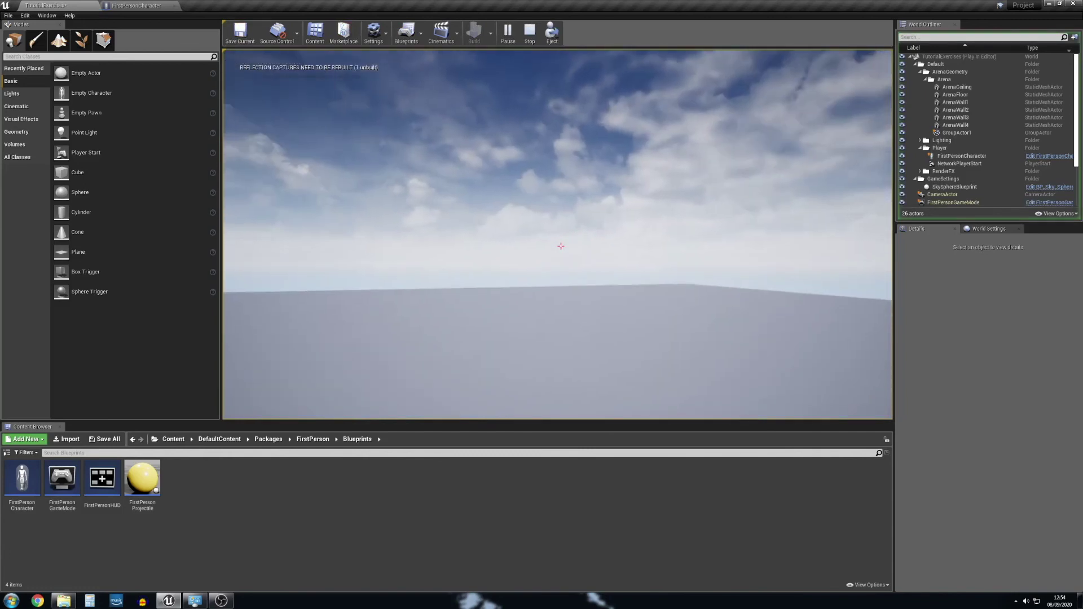
key(Escape)
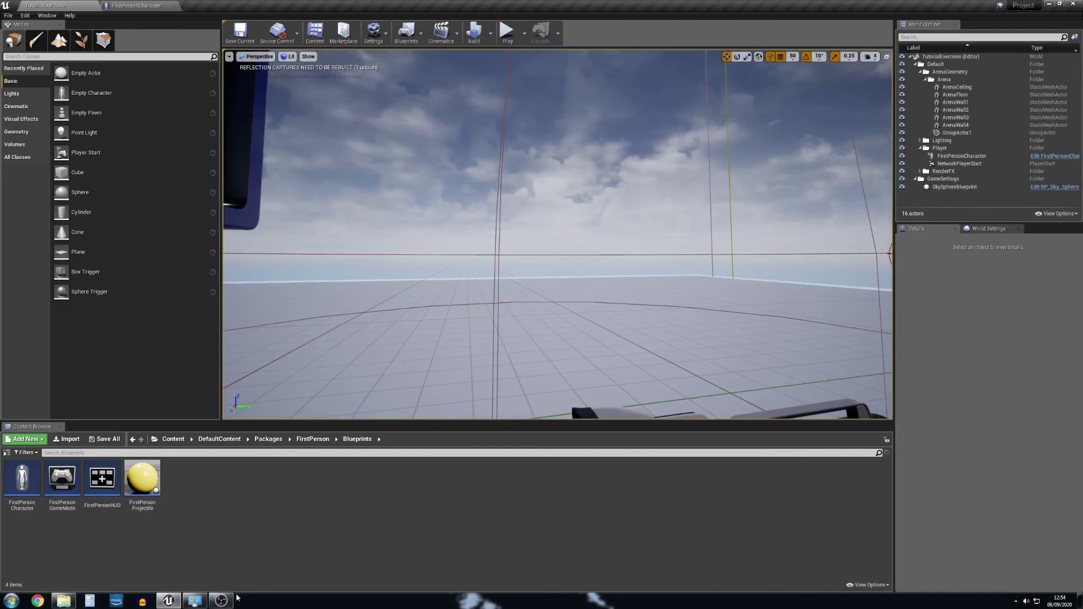
mouse_move(227, 604)
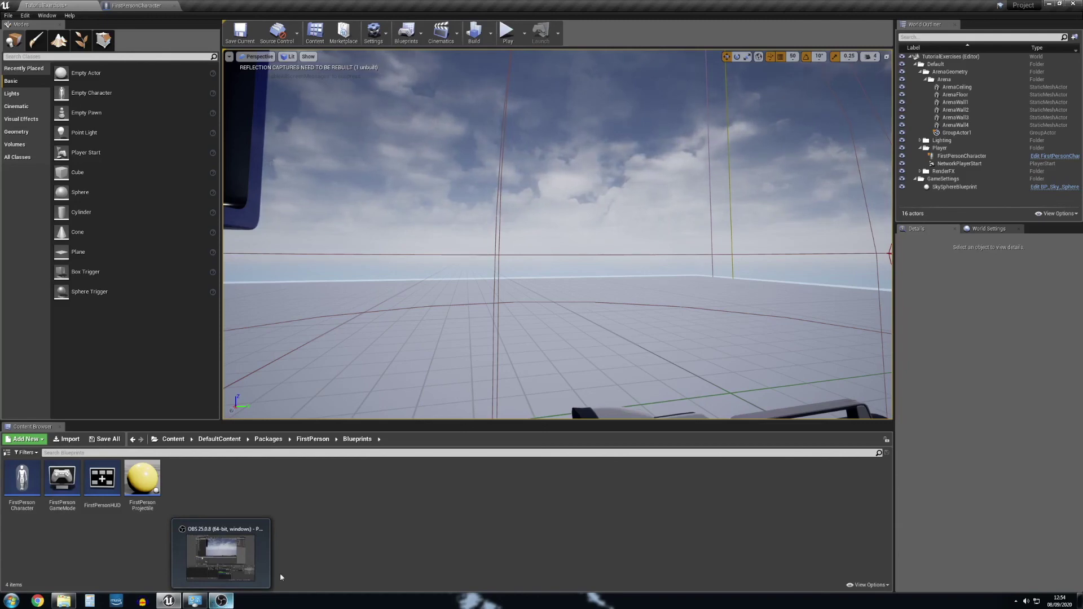
click(220, 567)
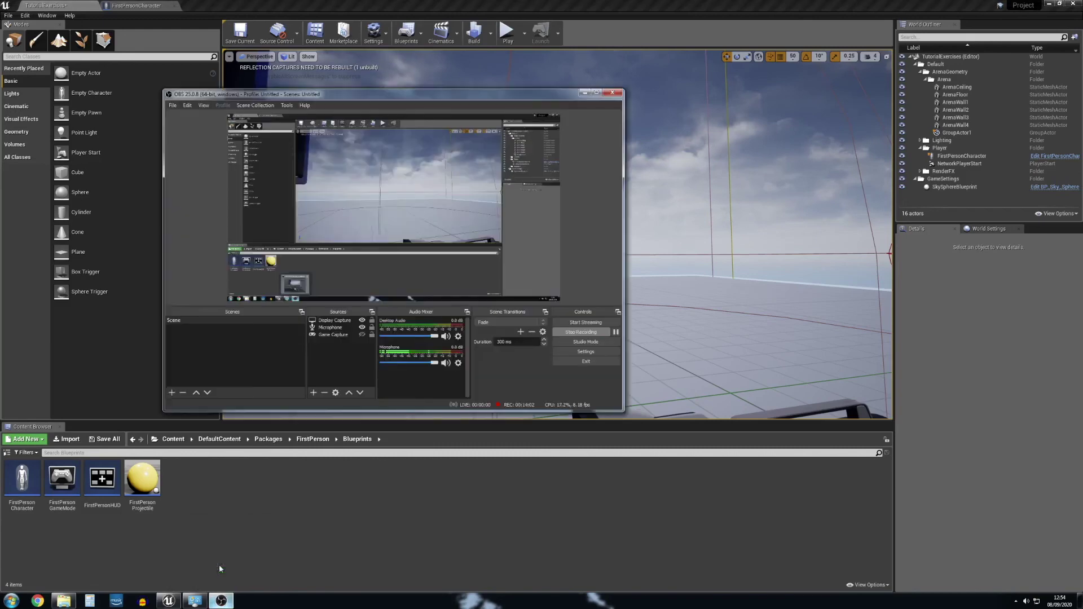
click(262, 73)
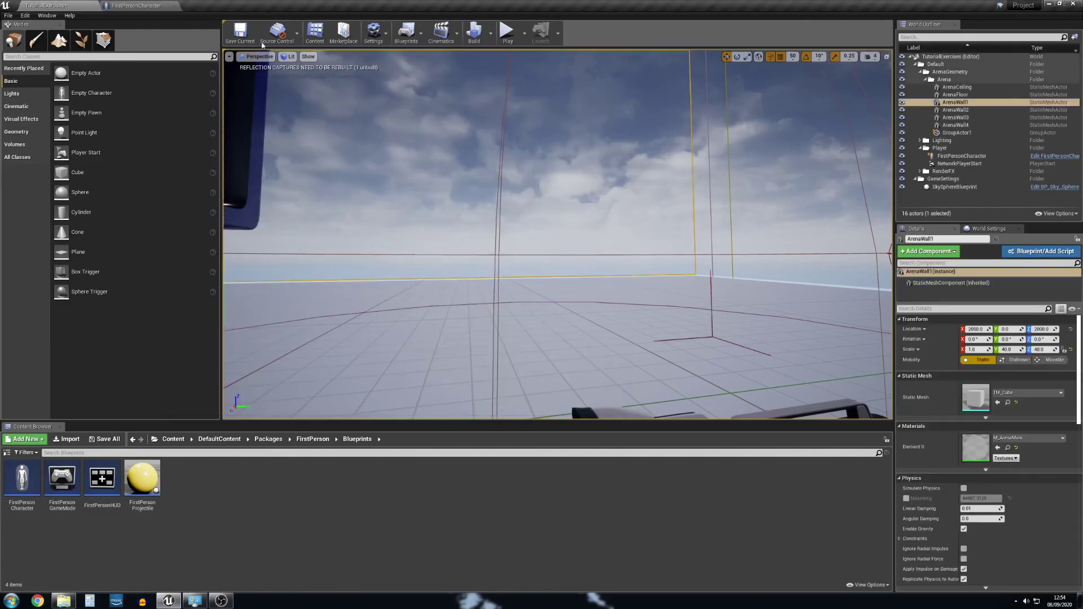
- Add an Un Crouch function below Crouch in the FirstPersonCharacter event graph, run it from Left Ctrl's Released output, and compile
click(138, 6)
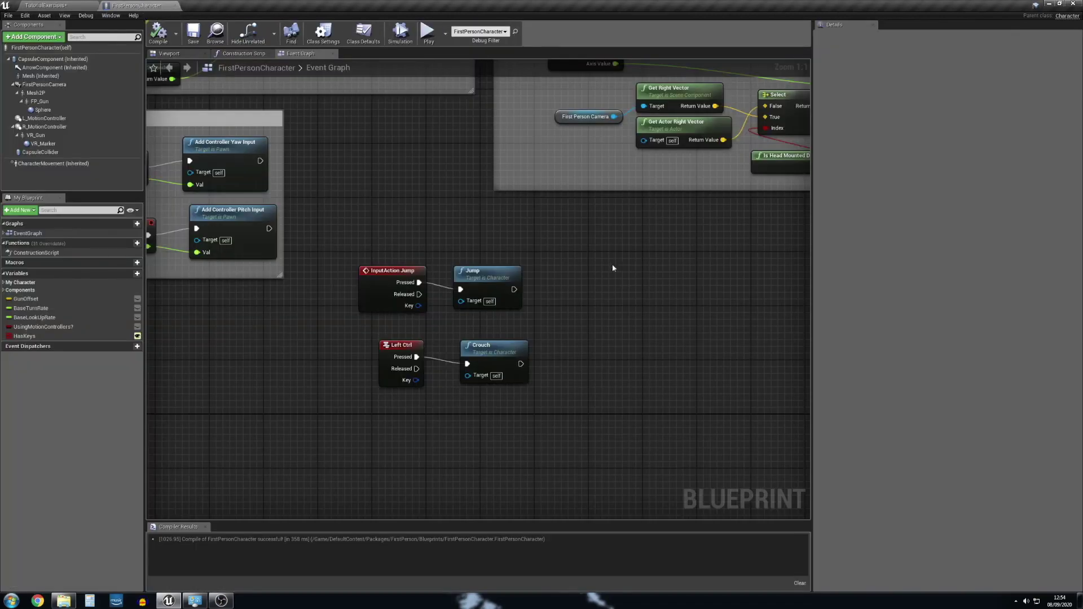
drag(482, 351, 482, 344)
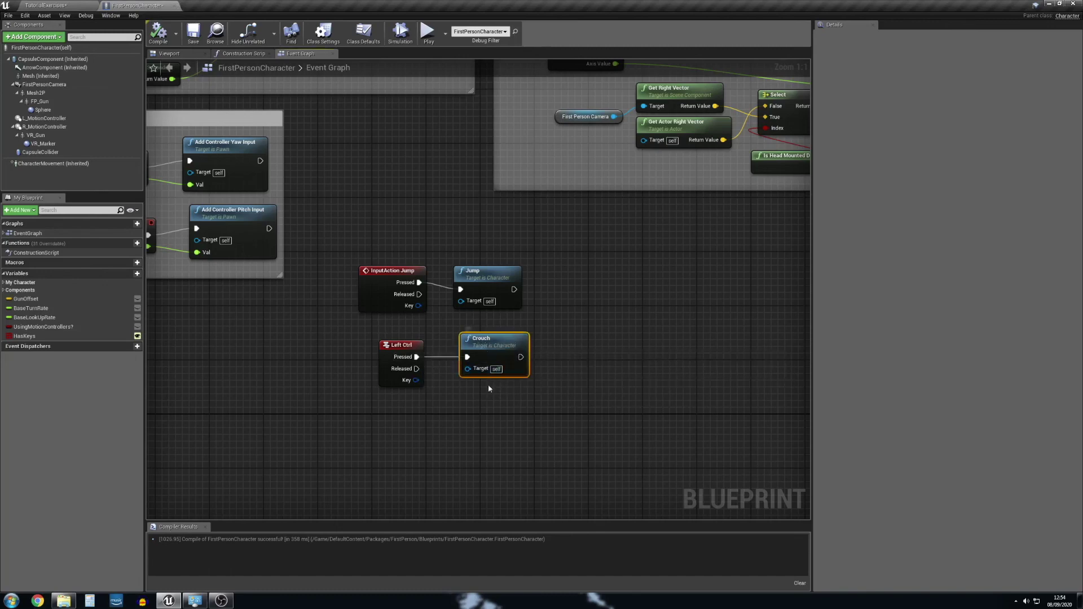
right_click(490, 407)
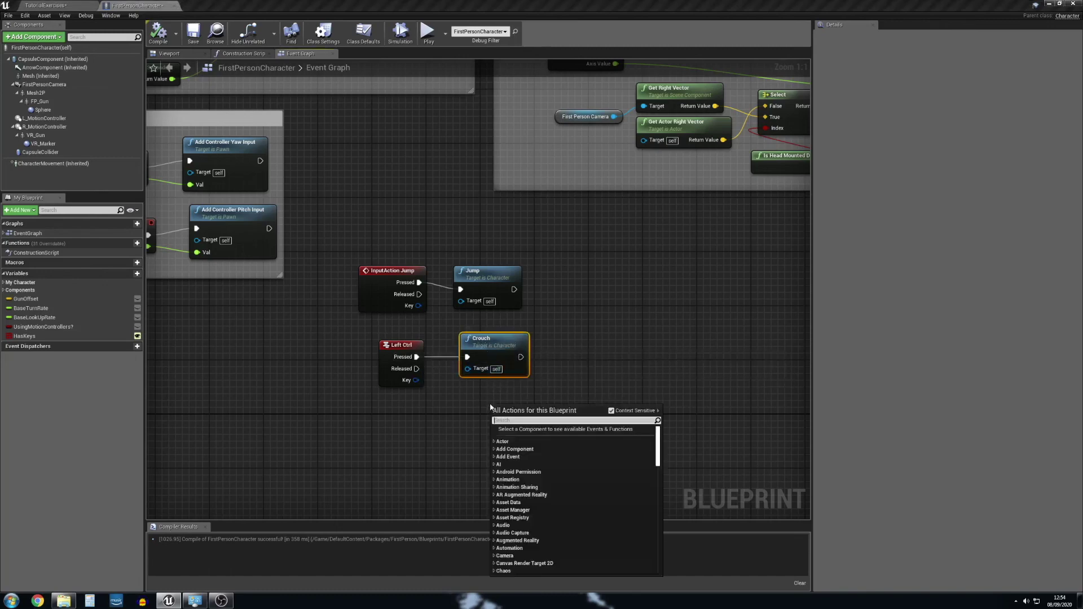
text(unc)
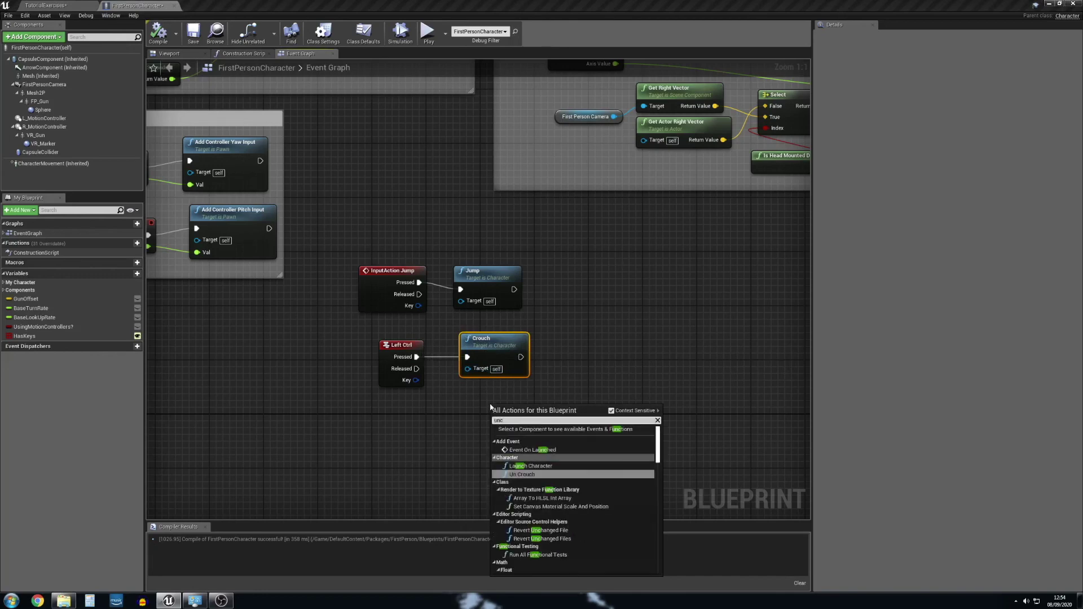
key(Return)
drag(494, 431, 419, 369)
drag(510, 410, 483, 399)
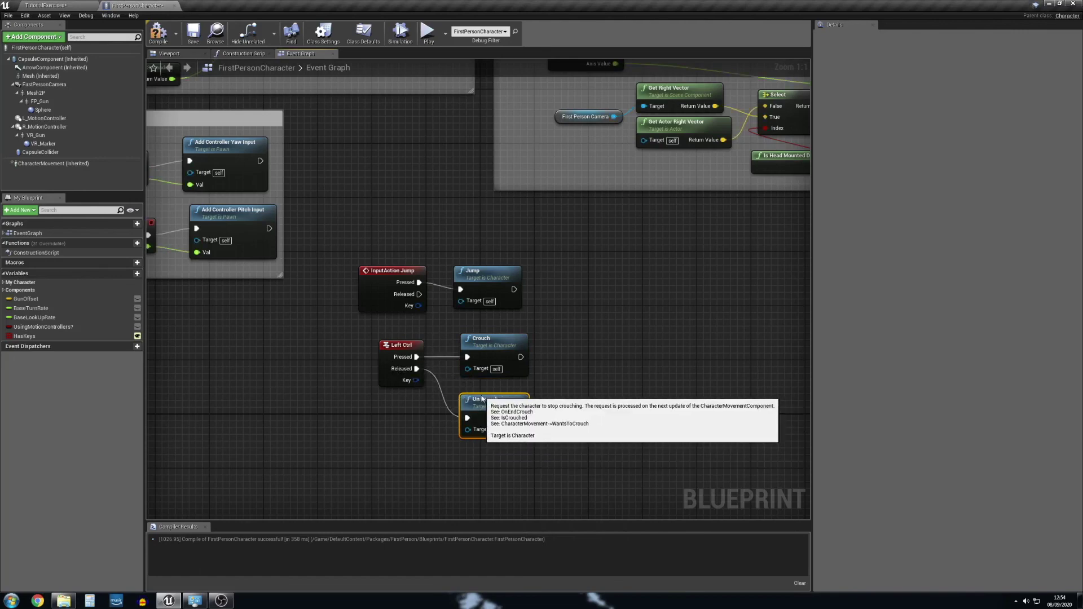
click(159, 35)
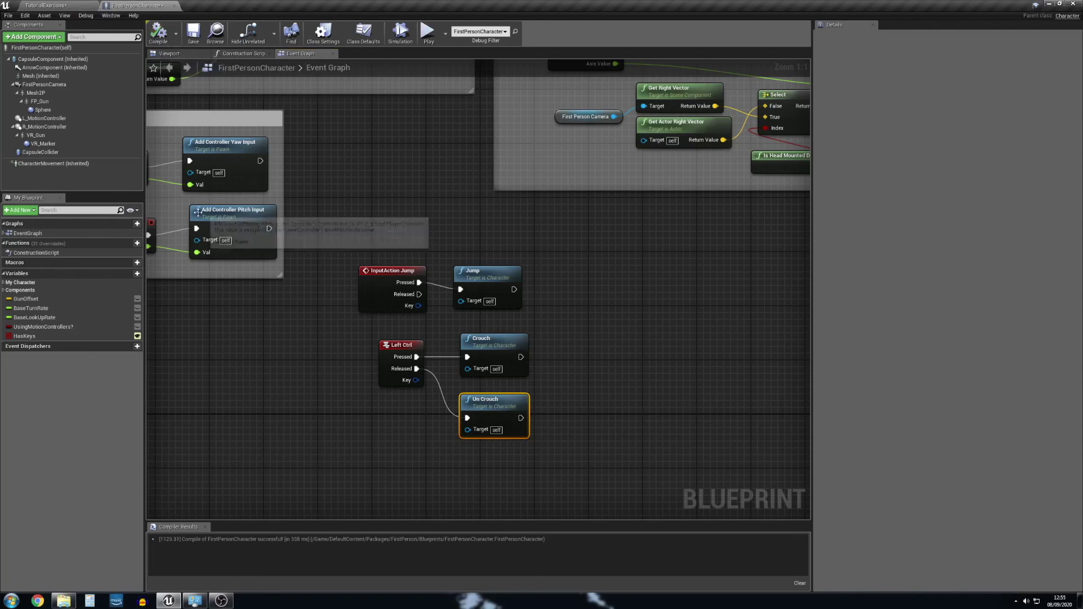
- Set the Crouched Half Height of the CharacterMovement component to 40
click(49, 164)
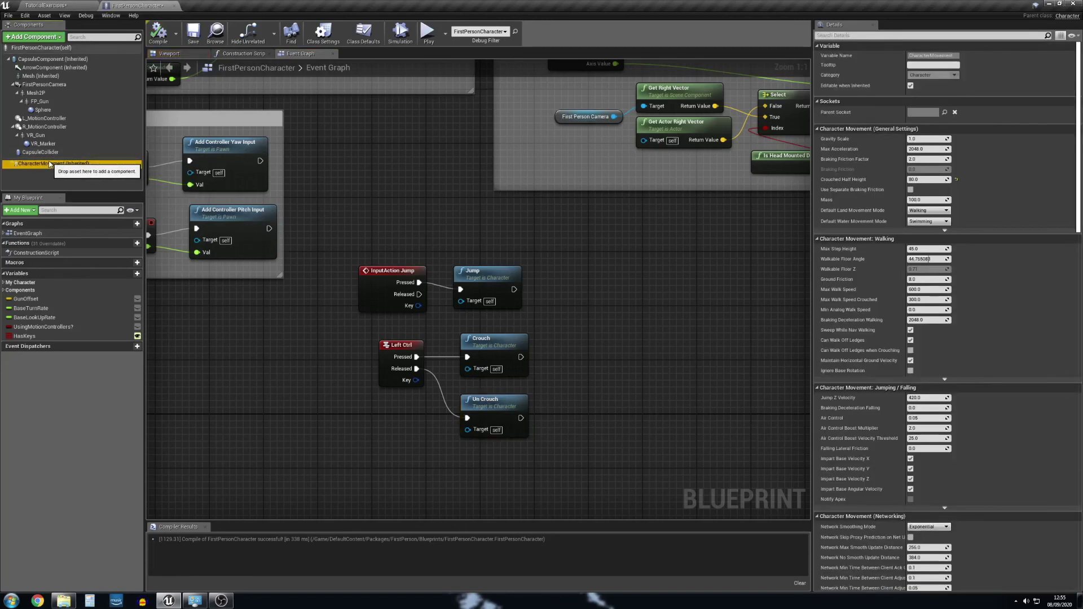
click(937, 180)
text(40)
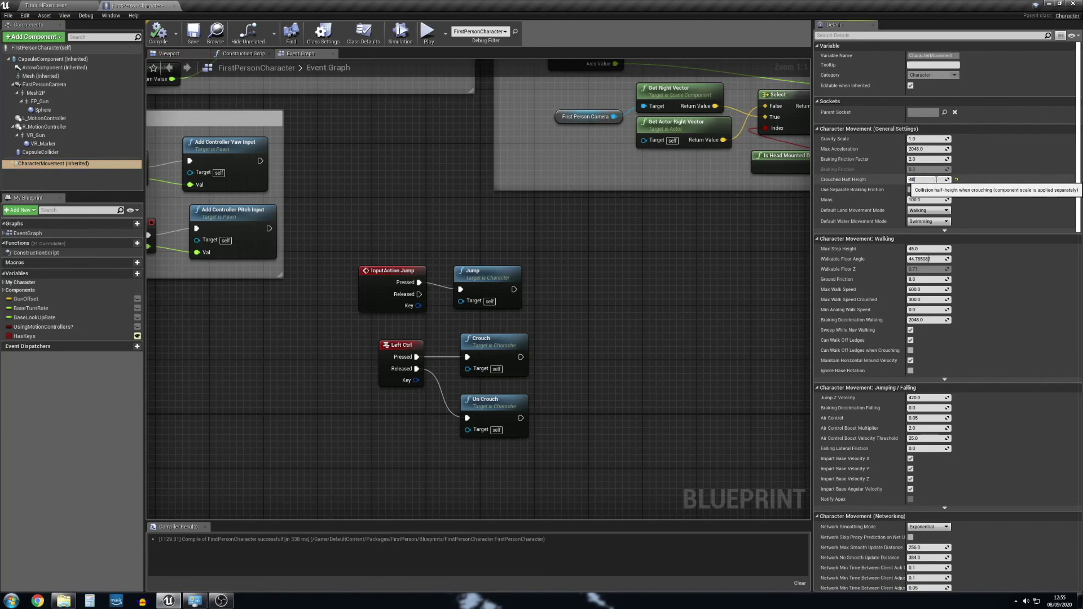
key(Return)
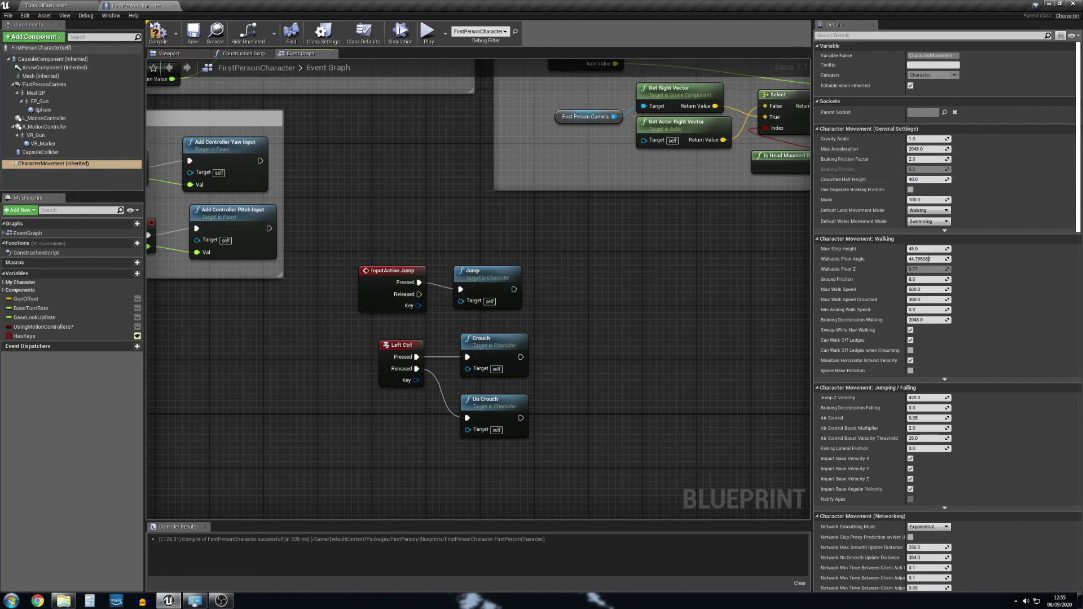
- Compile the blueprint and play-test crouching and uncrouching in the TutorialExercises level
click(157, 33)
click(54, 6)
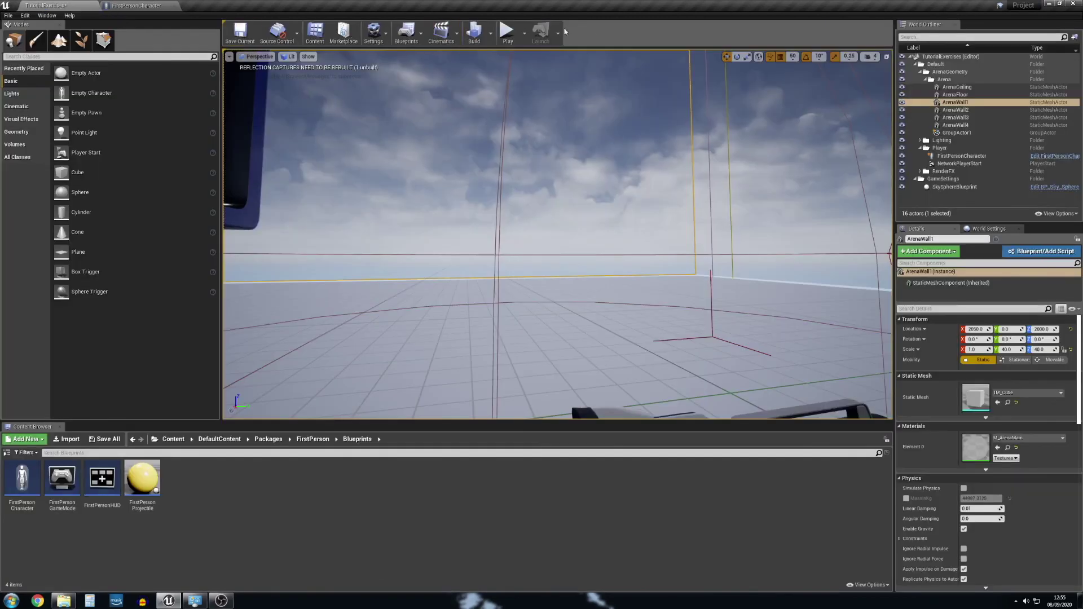
click(515, 32)
click(513, 112)
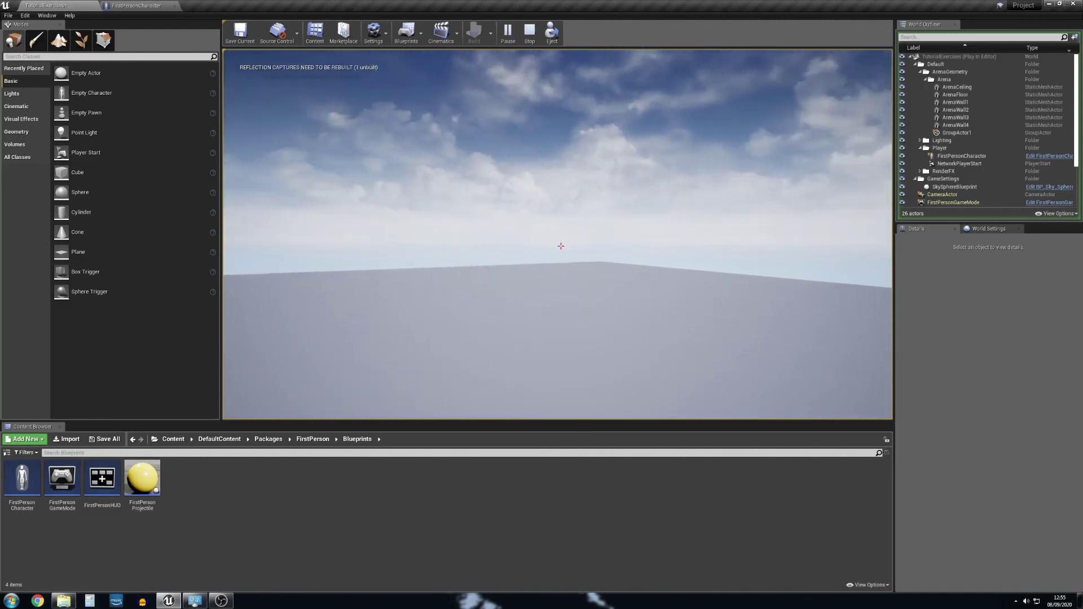
key(Escape)
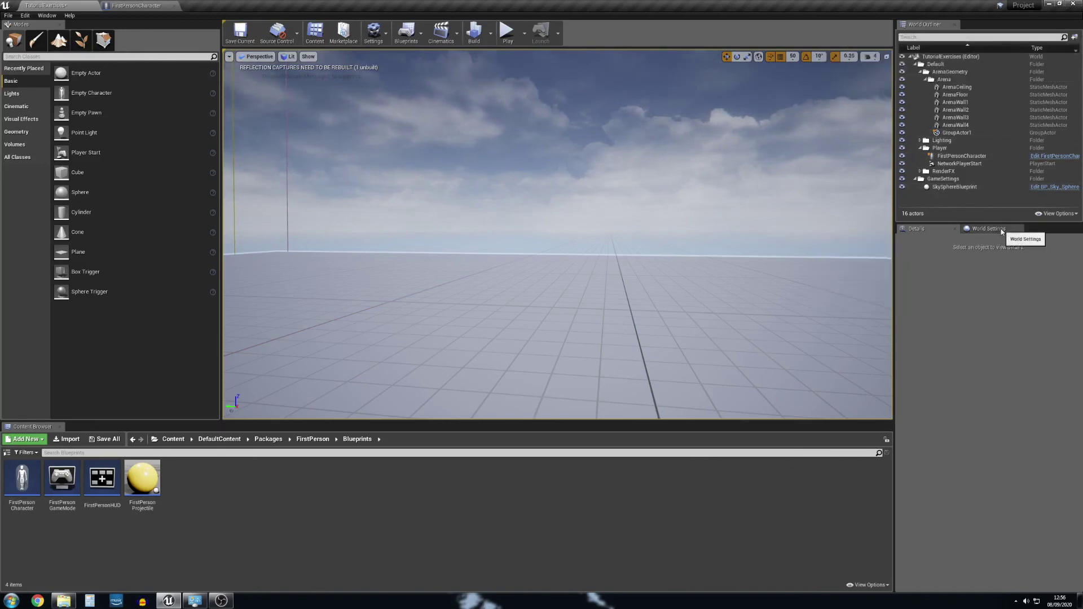
- Examine the jump and crouch nodes alongside the stick, mouse and movement input groups in the FirstPersonCharacter event graph
click(133, 6)
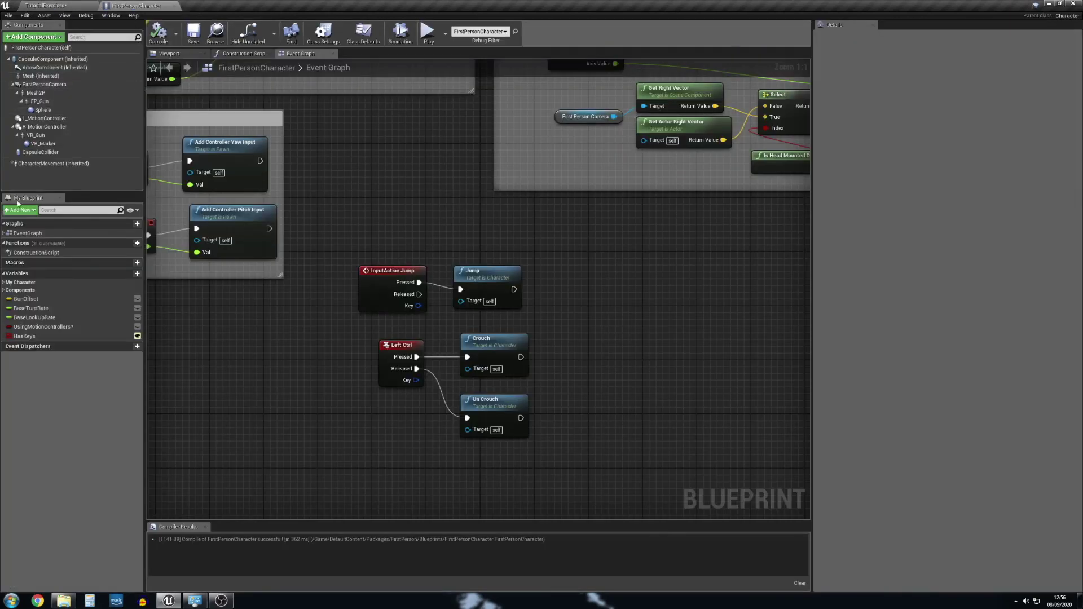
mouse_move(33, 203)
mouse_move(29, 28)
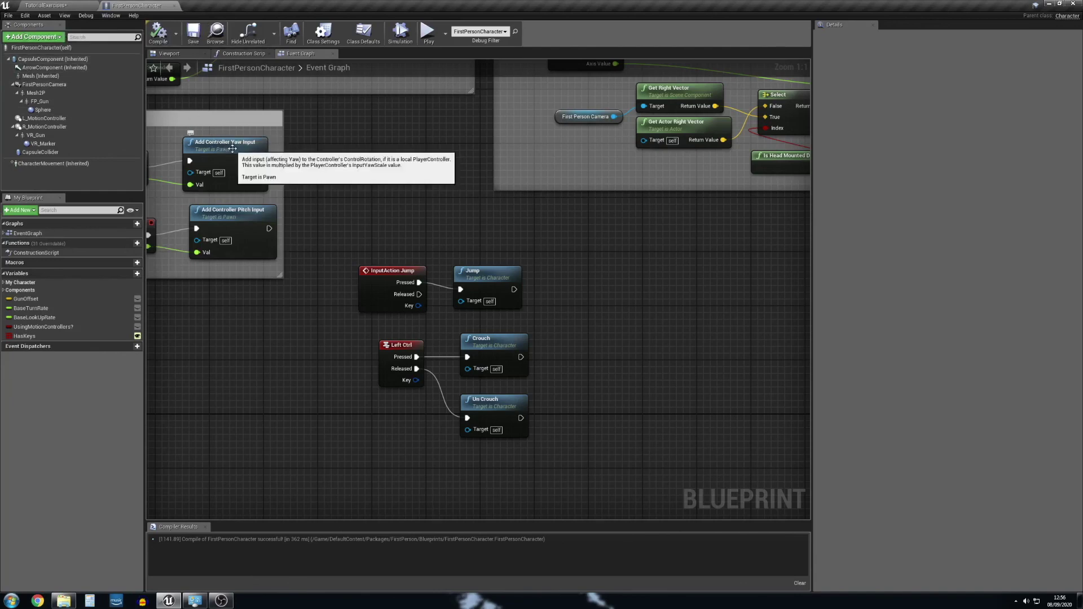
mouse_move(243, 241)
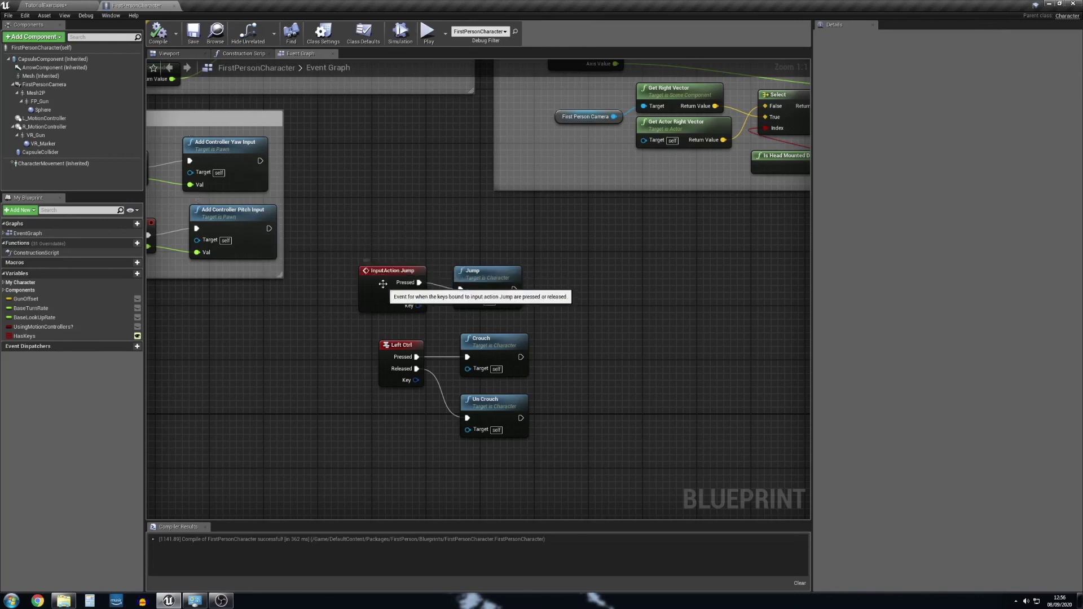
mouse_move(374, 276)
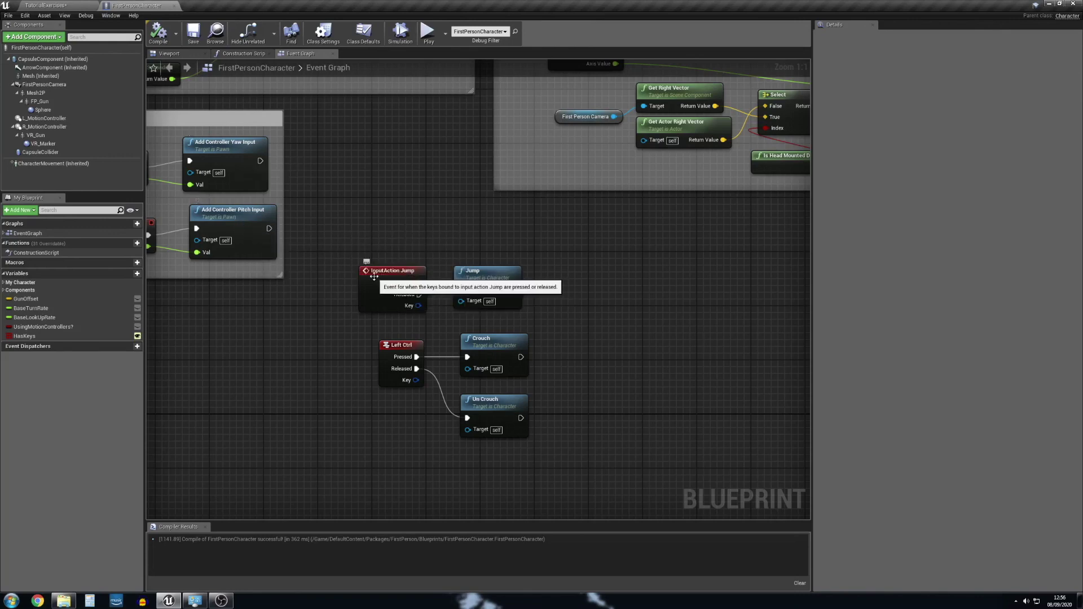
click(487, 285)
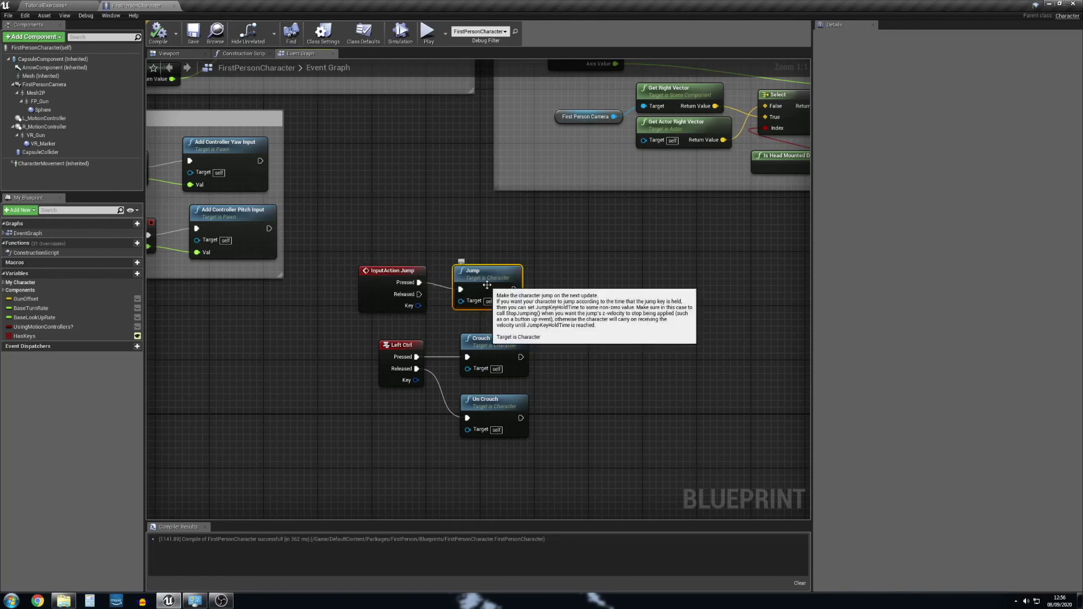
click(428, 249)
right_drag(392, 241, 425, 312)
scroll(393, 287, down, 4)
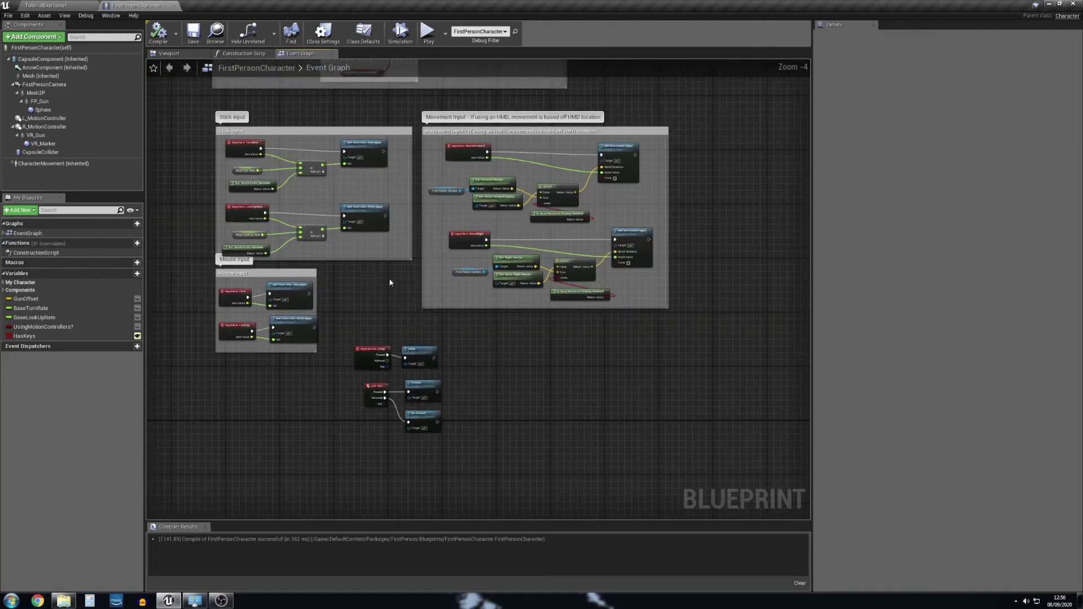
scroll(392, 292, up, 1)
- Compare the GameplaySequence and TutorialExercises levels by opening them alternately from the Content folder, ending in GameplaySequence
click(40, 5)
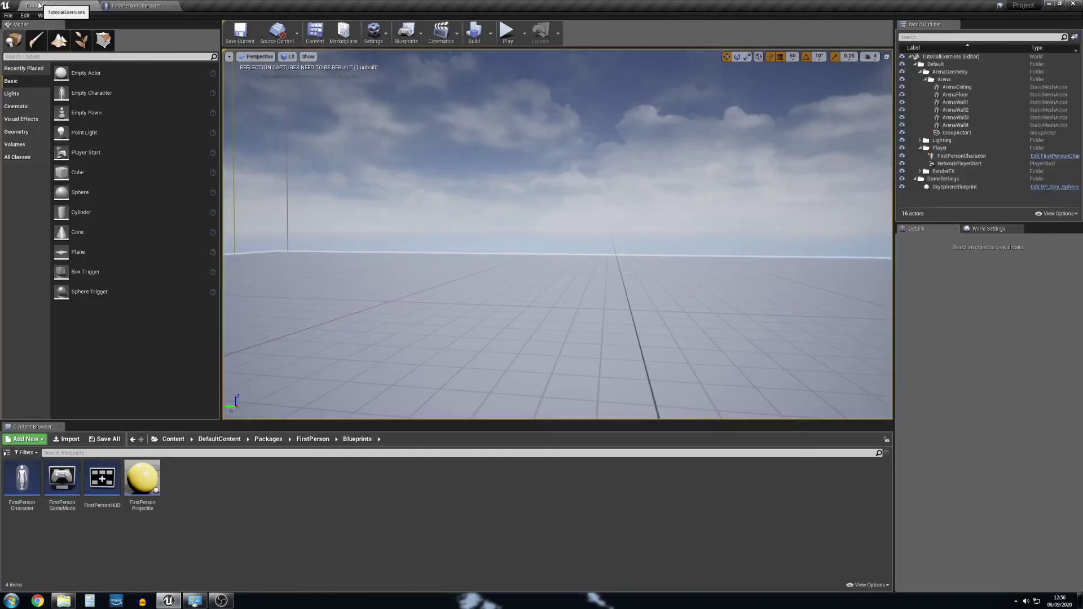
click(174, 439)
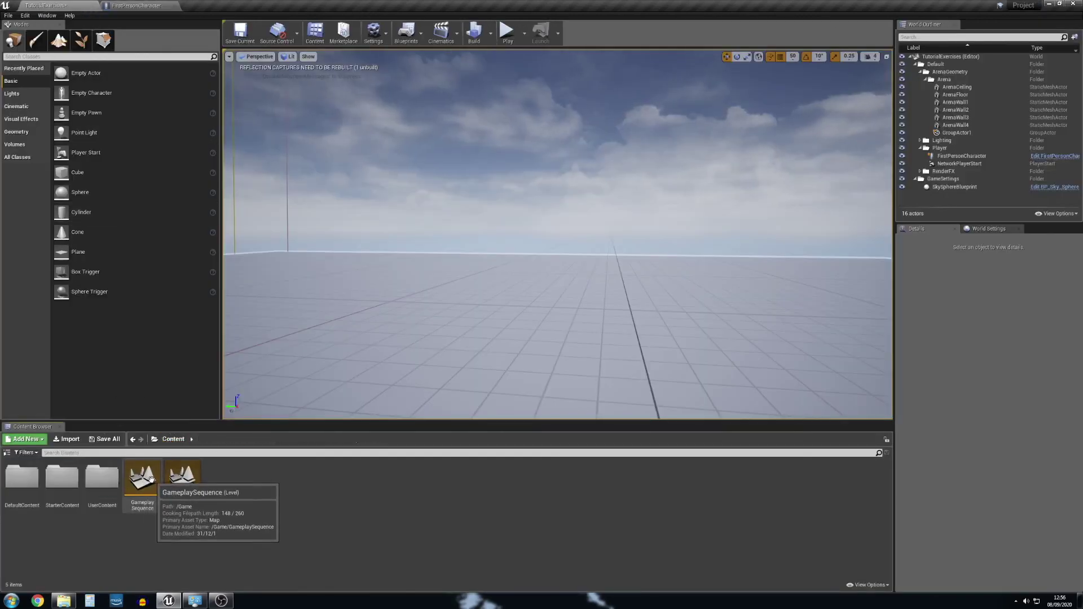
double_click(139, 484)
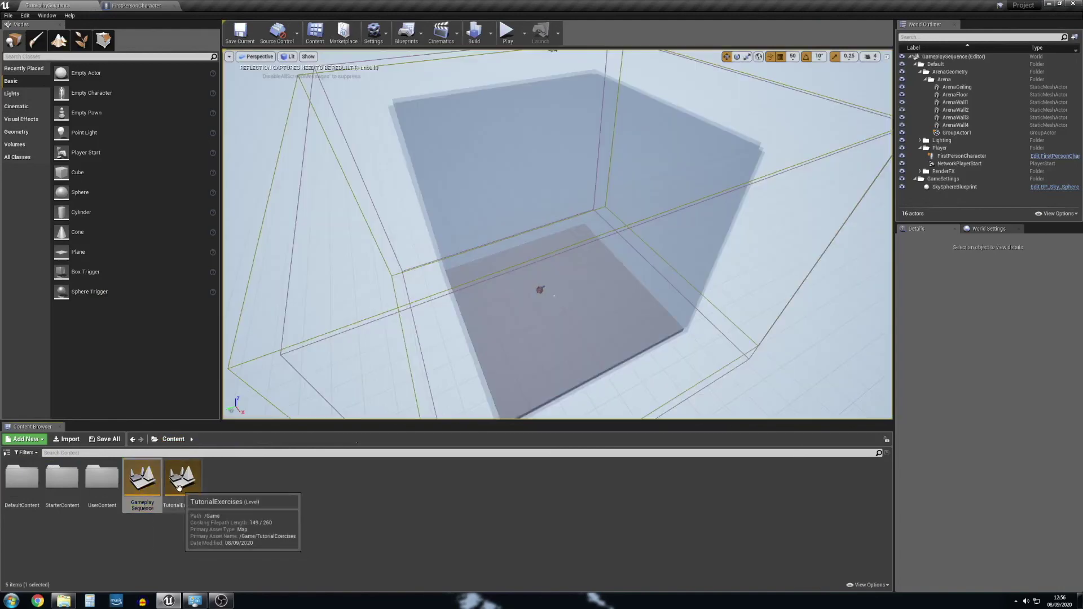
double_click(180, 483)
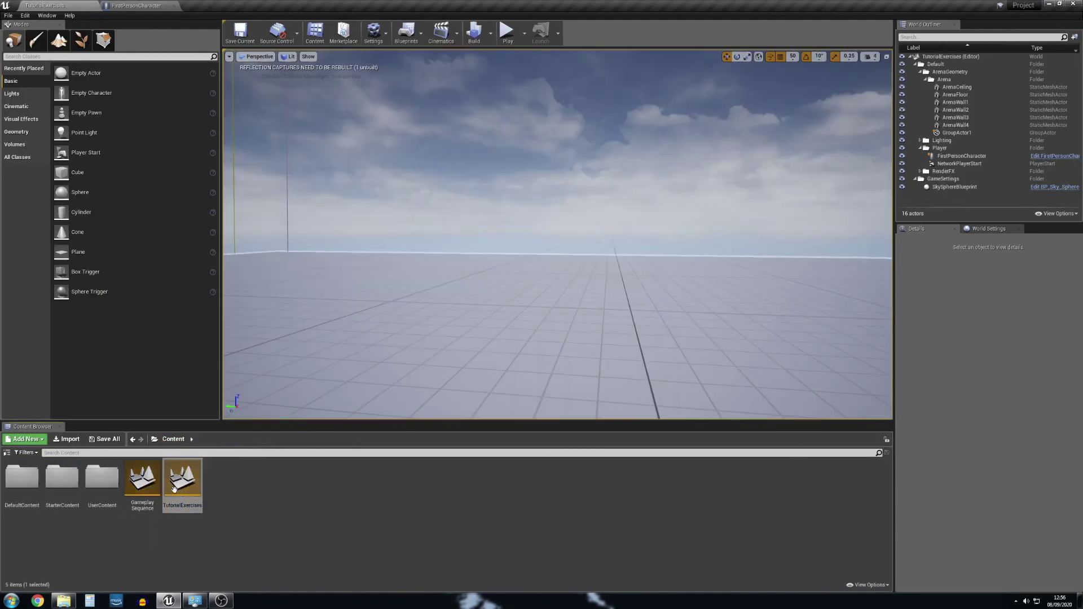
double_click(145, 485)
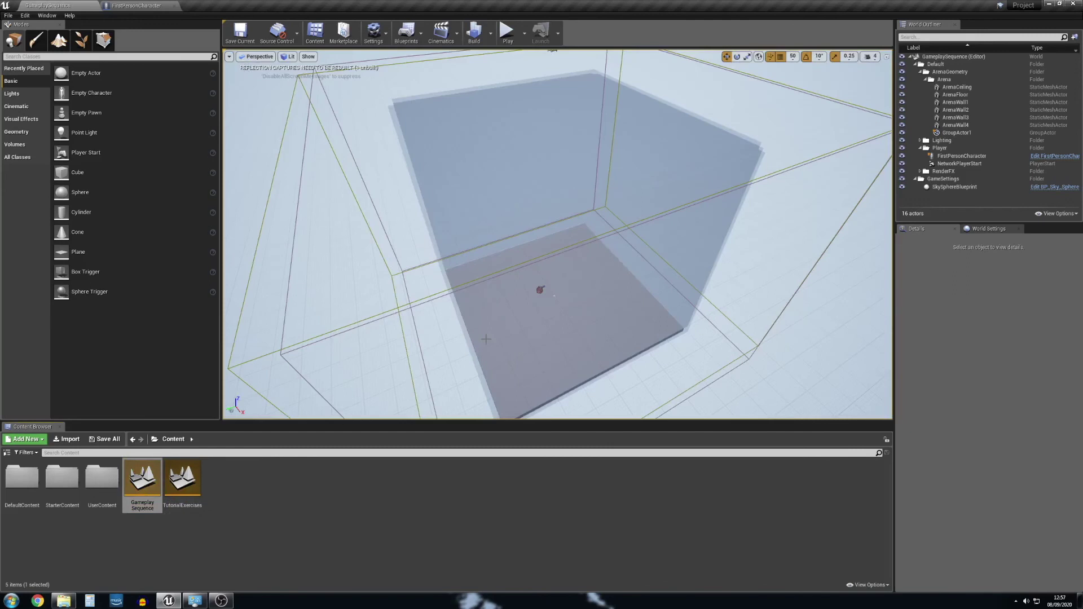
double_click(178, 492)
right_drag(558, 234, 530, 280)
key(s)
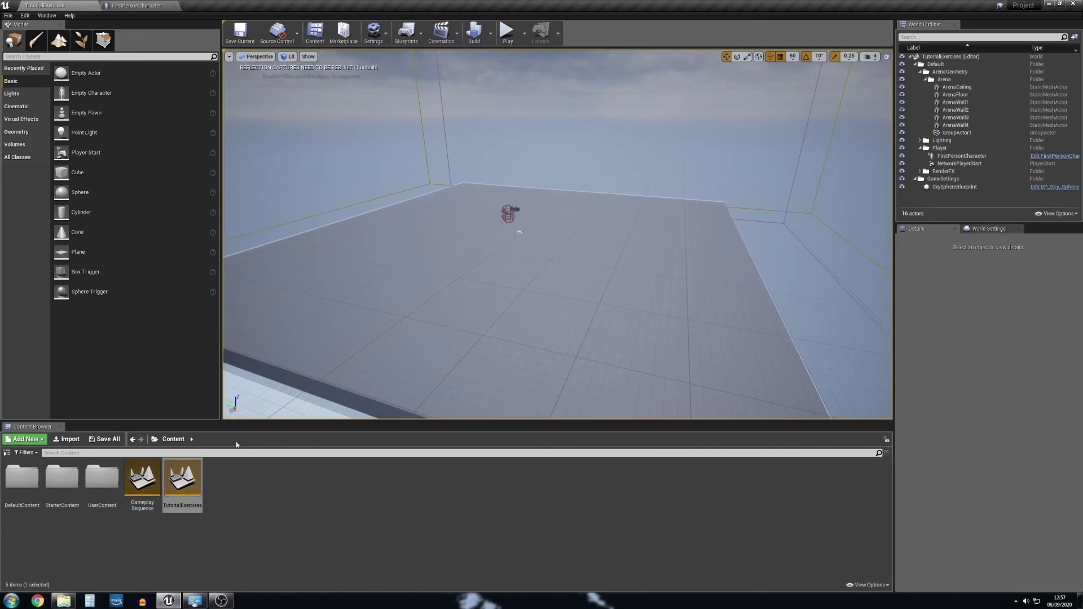
double_click(142, 480)
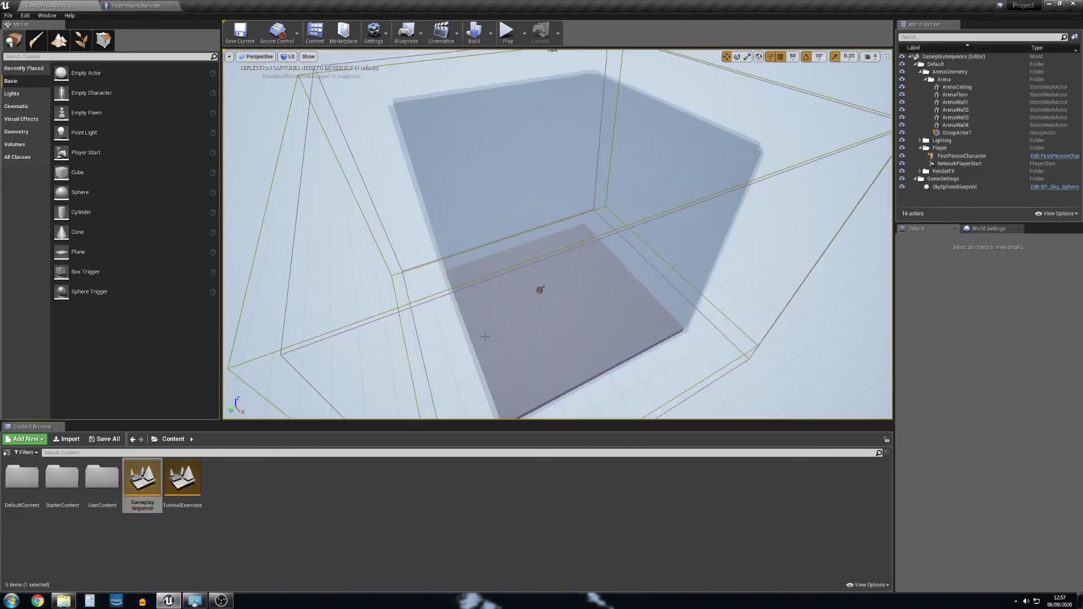
right_drag(571, 310, 525, 301)
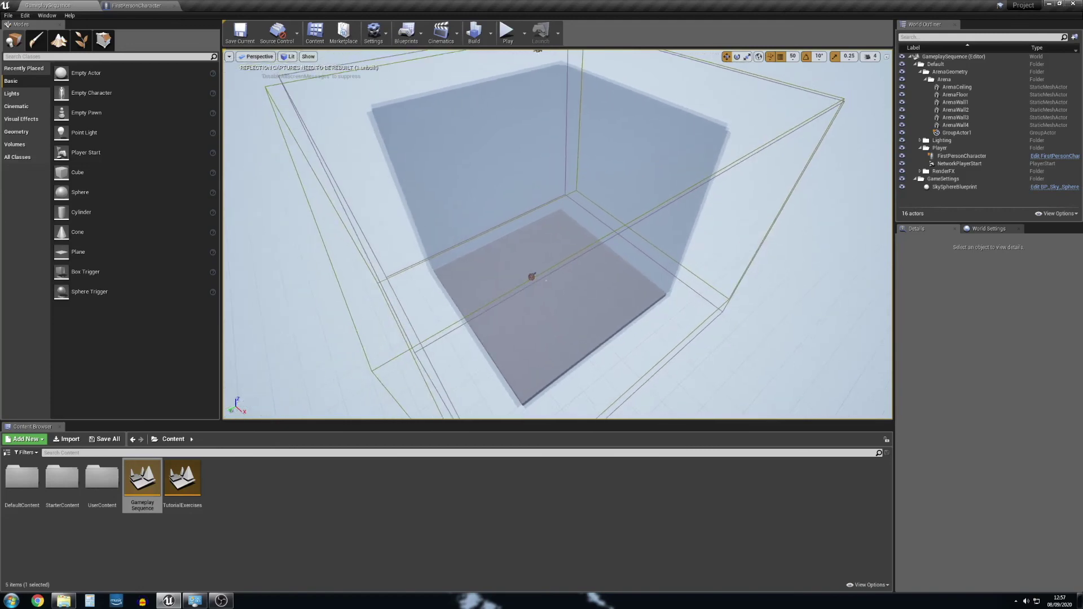